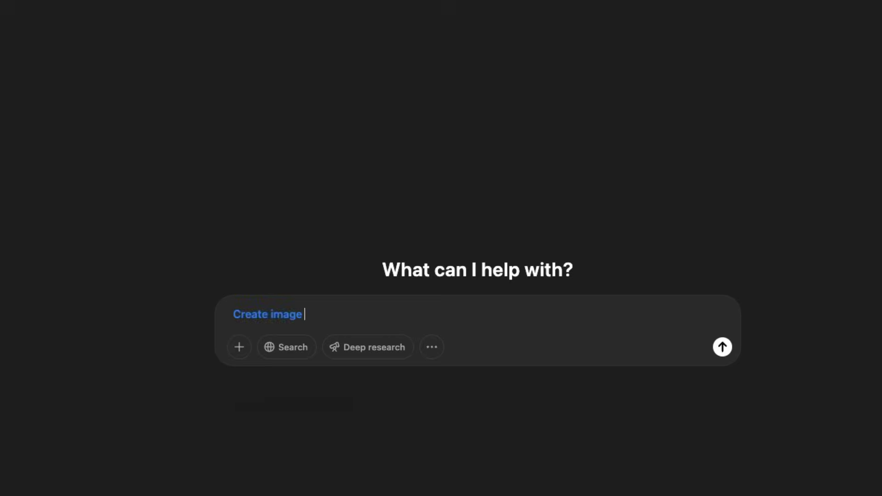
# Step: Submit the image prompt "create a beautiful picture of wall-e the robot with avengers team"
pyautogui.write('create a beautiful picture of wall-e the robot with avengers t')
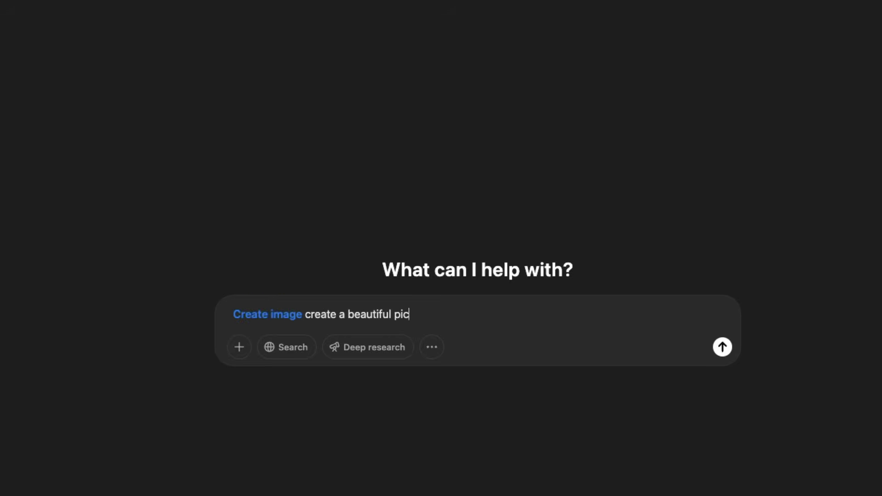
pyautogui.write('eam')
pyautogui.press('Return')
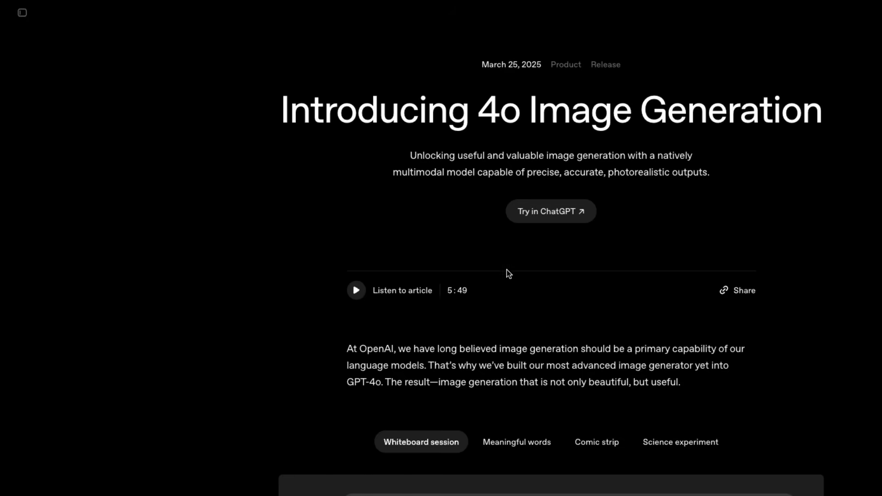
# Step: Look through the "Introducing 4o Image Generation" article, including its example images, limitations and livestream replay sections
pyautogui.moveTo(480, 113); pyautogui.dragTo(822, 113)
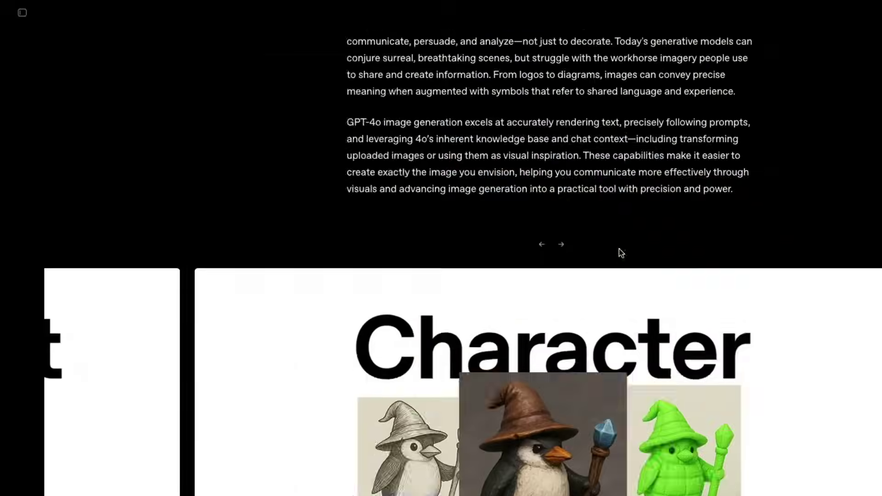
pyautogui.scroll(-20, 621, 252)
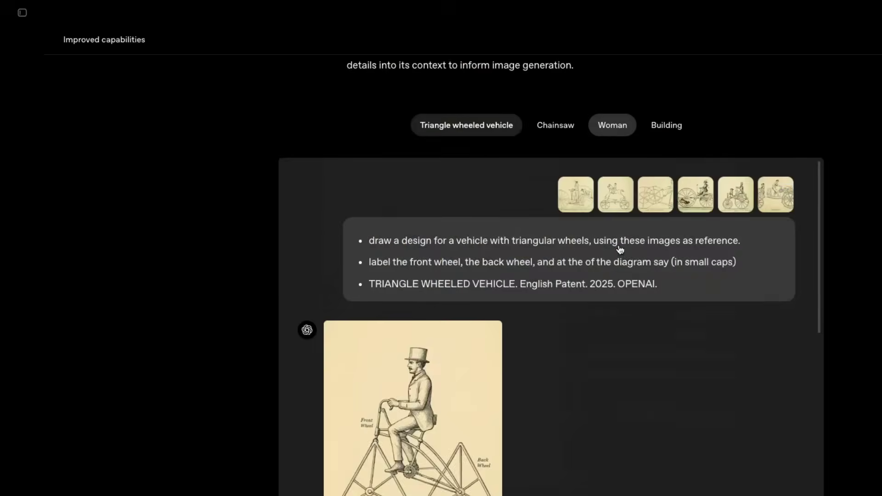
pyautogui.scroll(-20, 619, 249)
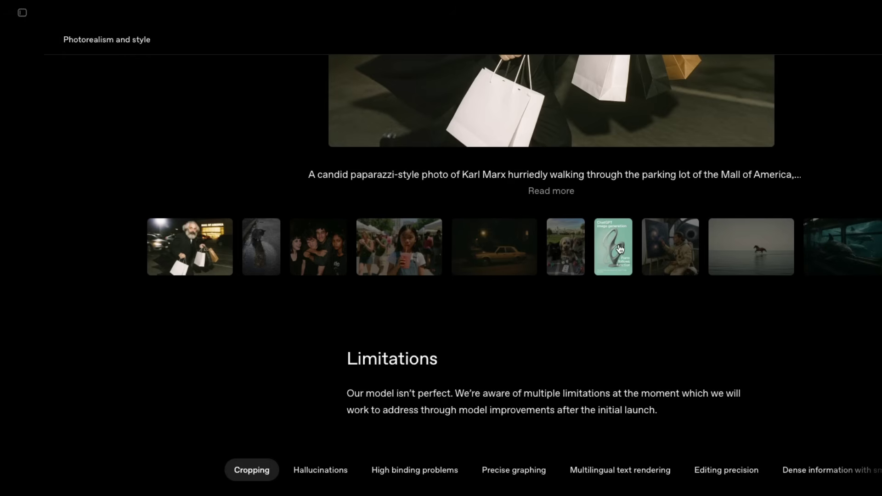
pyautogui.scroll(-20, 612, 278)
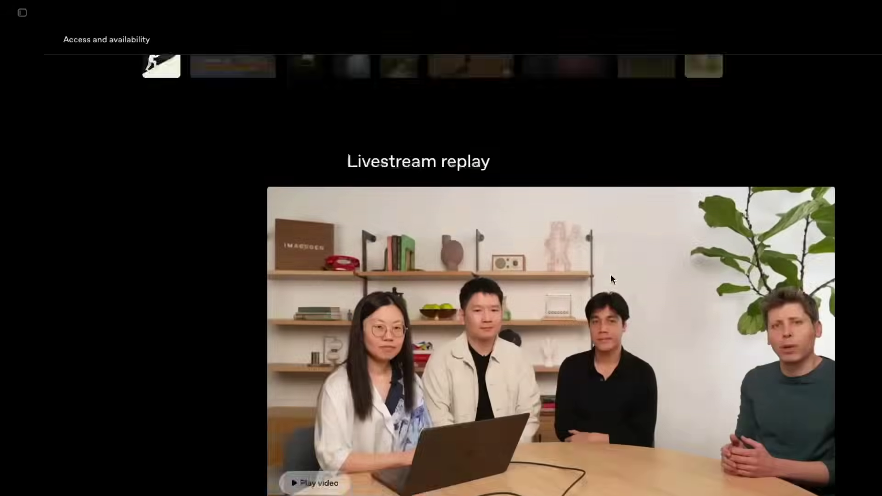
pyautogui.scroll(20, 610, 275)
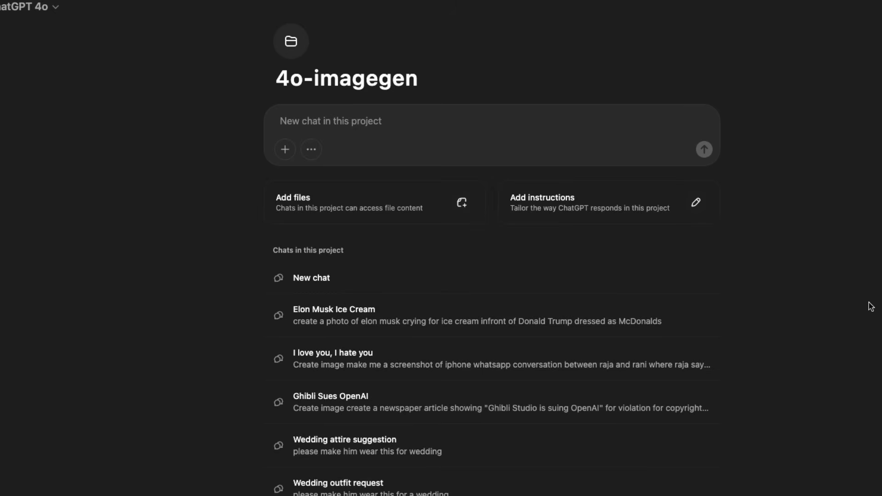
# Step: Open the Ghibli Style Image Request chat in the 4o-imagegen project and view its source racing photo enlarged
pyautogui.scroll(-10, 687, 450)
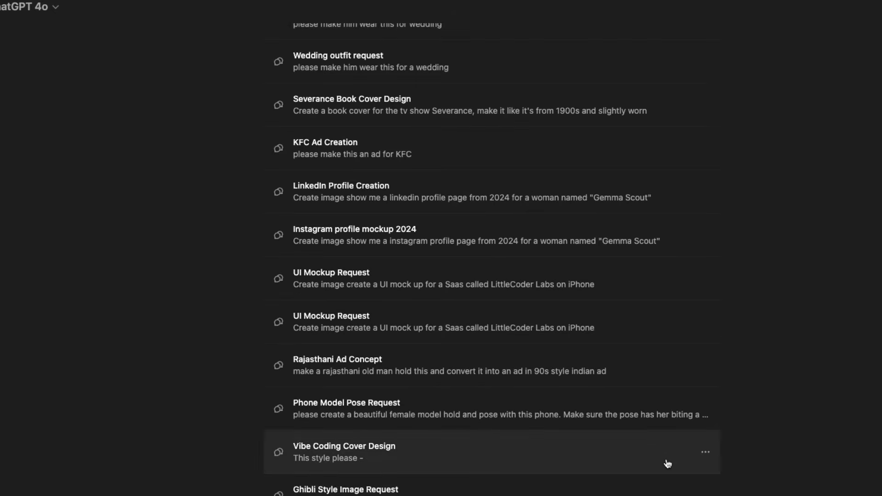
pyautogui.click(481, 488)
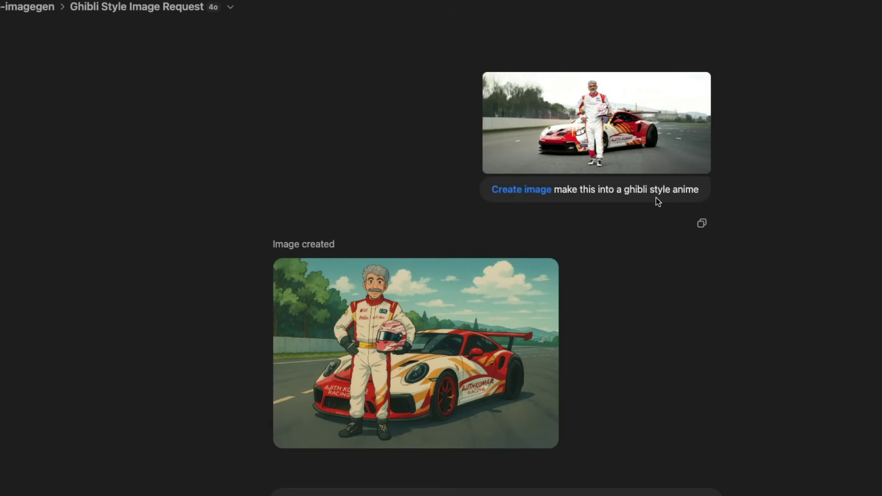
pyautogui.click(592, 133)
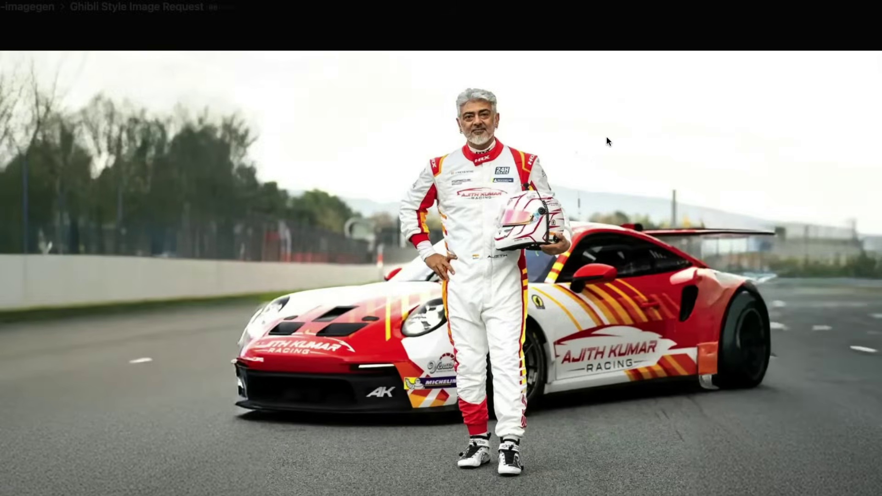
pyautogui.press('Escape')
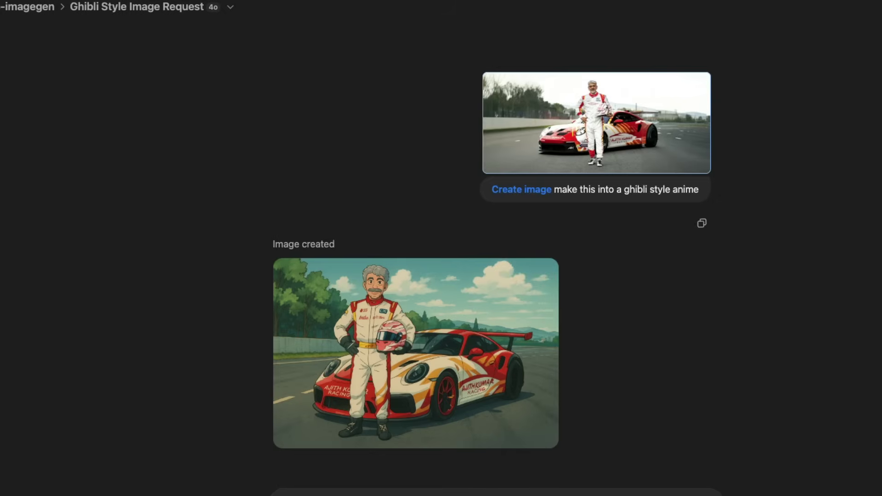
# Step: Start a new chat in Create image mode
pyautogui.press('super+shift+o')
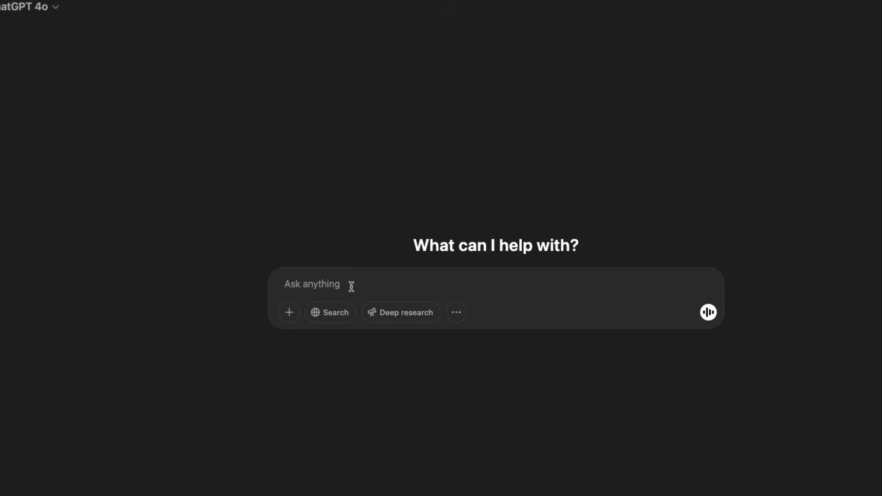
pyautogui.write('/im')
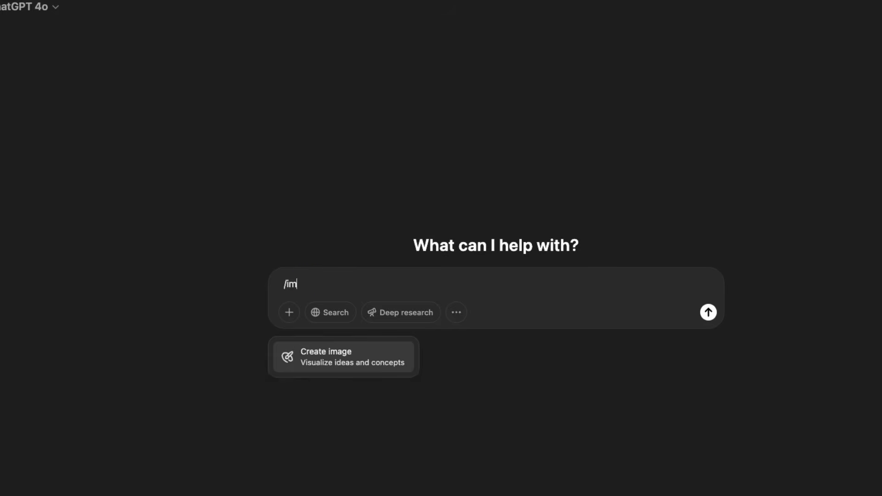
pyautogui.press('Return')
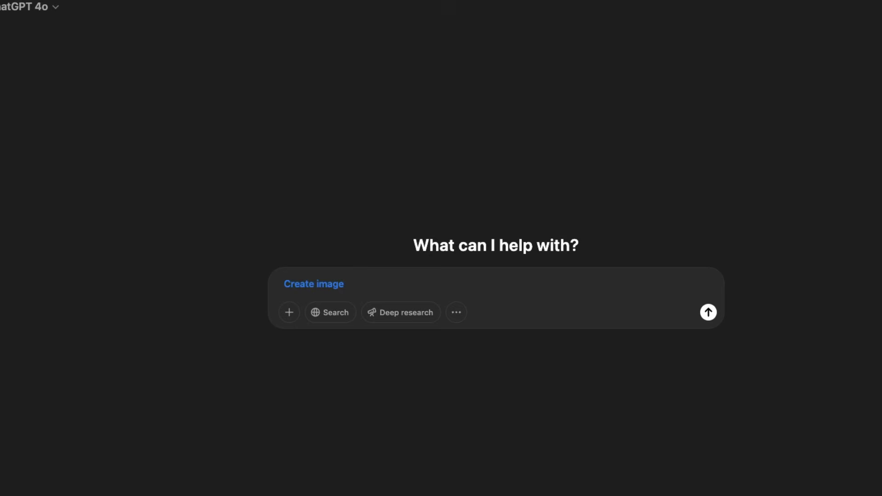
# Step: Request a LinkedIn profile cover, giving the person's full name and stating that they run the YouTube channel 1littlecoder
pyautogui.write('create a linkedin')
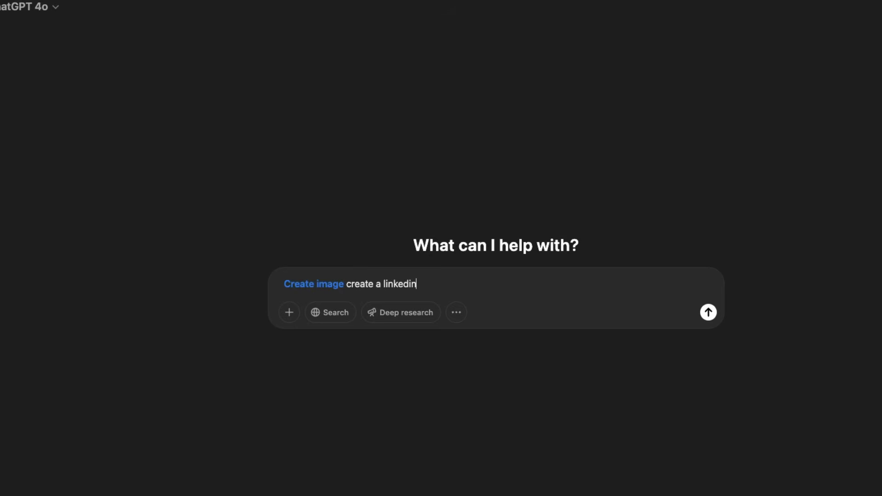
pyautogui.write(' profile cover fo')
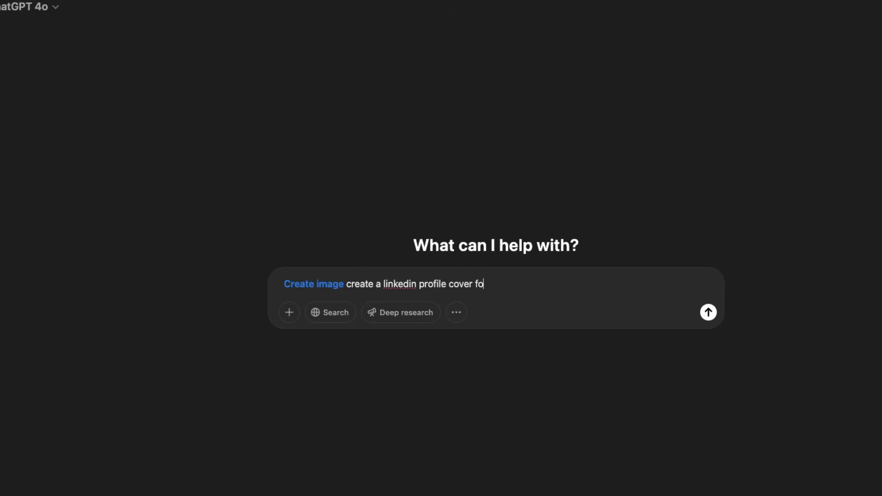
pyautogui.write('r a person named Abdul Majed who')
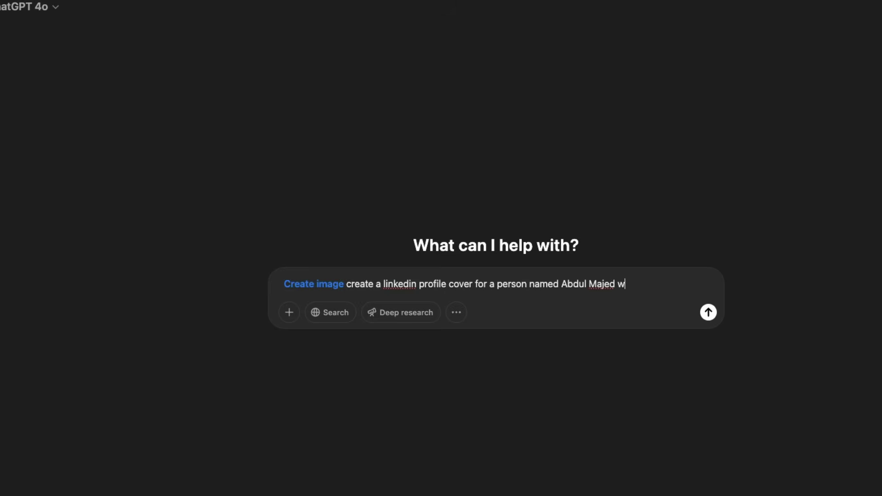
pyautogui.press('BackSpace')
pyautogui.write("'s running a y")
pyautogui.write('otub')
pyautogui.press('BackSpace')
pyautogui.press('BackSpace')
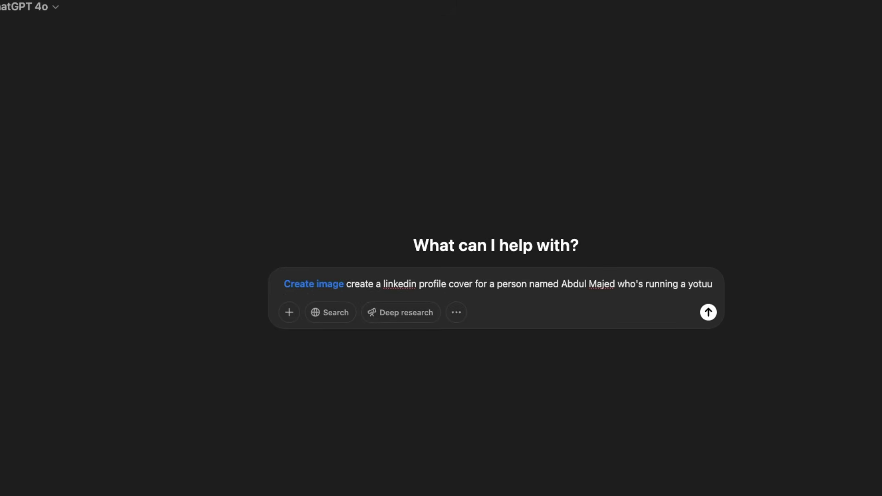
pyautogui.write('t')
pyautogui.press('BackSpace')
pyautogui.press('BackSpace')
pyautogui.write('utube channe')
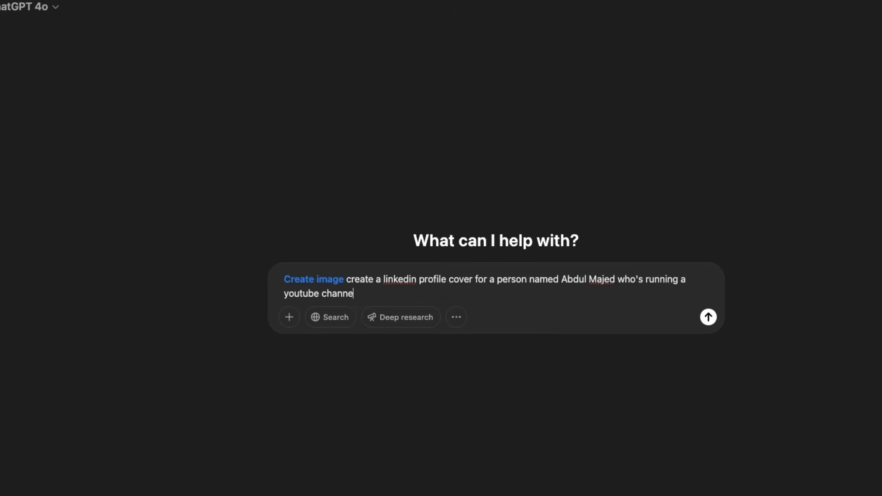
pyautogui.write('l 1littlecoder')
pyautogui.press('Return')
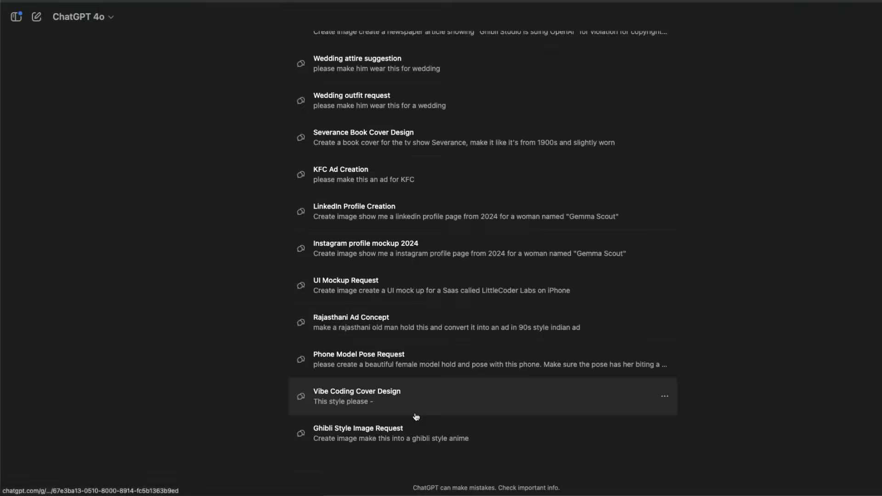
# Step: Open the Vibe Coding Cover Design chat and compare the first book cover, the O'Reilly style reference and the restyled cover
pyautogui.click(416, 414)
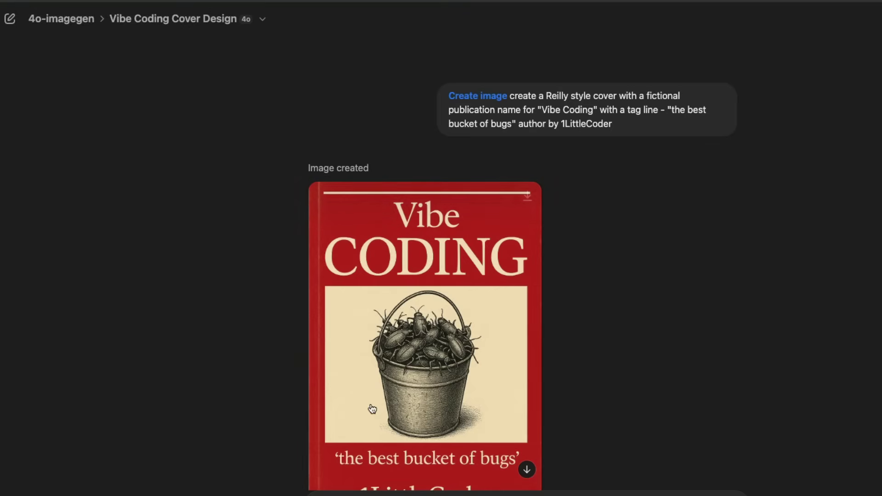
pyautogui.scroll(-4, 487, 389)
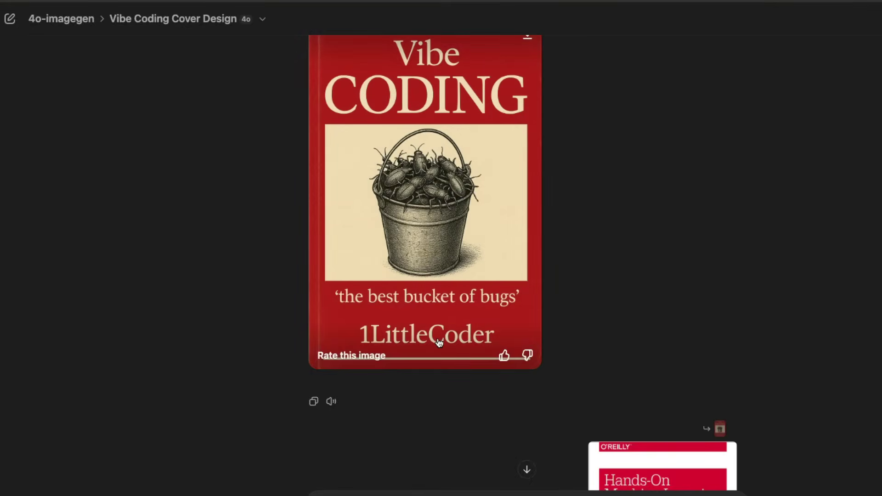
pyautogui.scroll(-5, 437, 342)
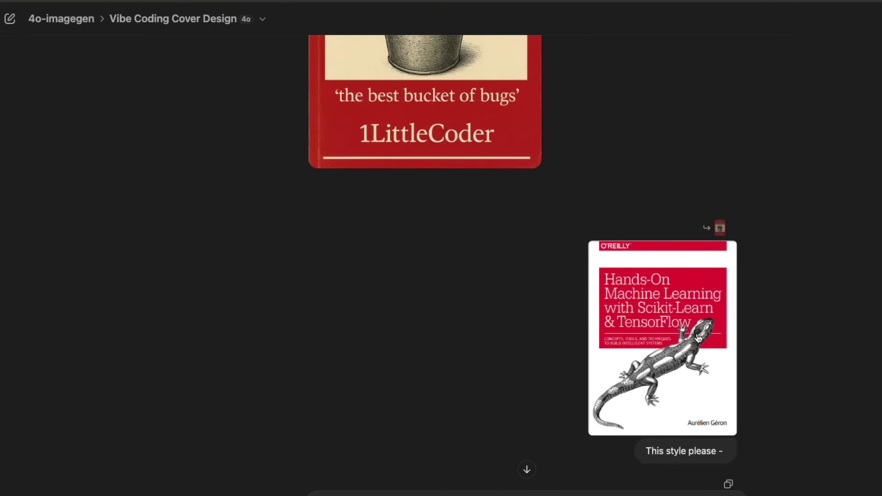
pyautogui.scroll(-10, 522, 358)
pyautogui.scroll(9, 523, 357)
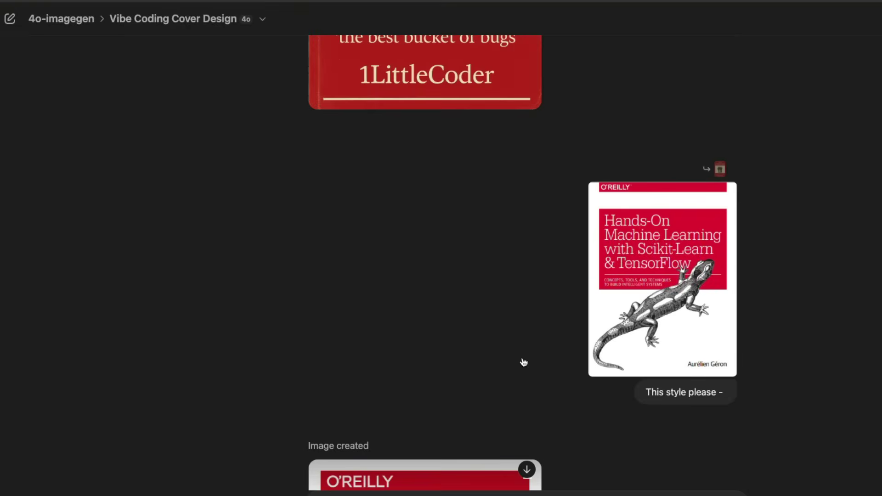
pyautogui.scroll(-8, 522, 359)
pyautogui.scroll(7, 522, 358)
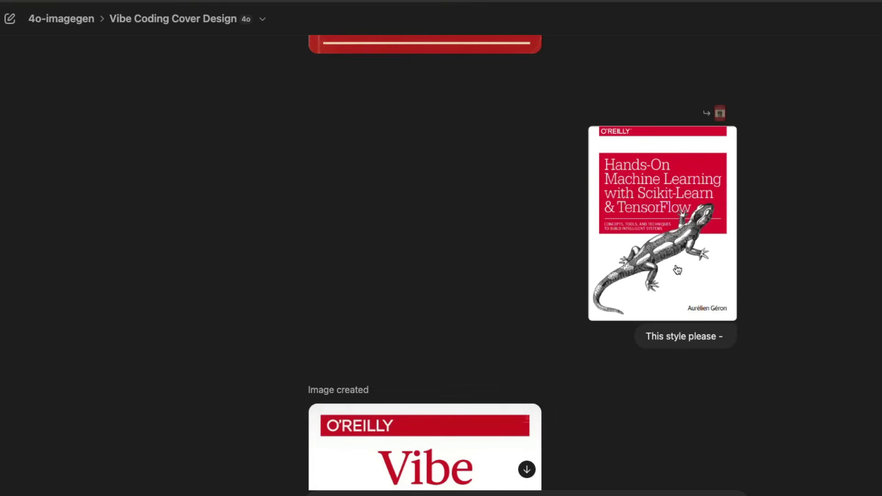
pyautogui.scroll(-3, 411, 329)
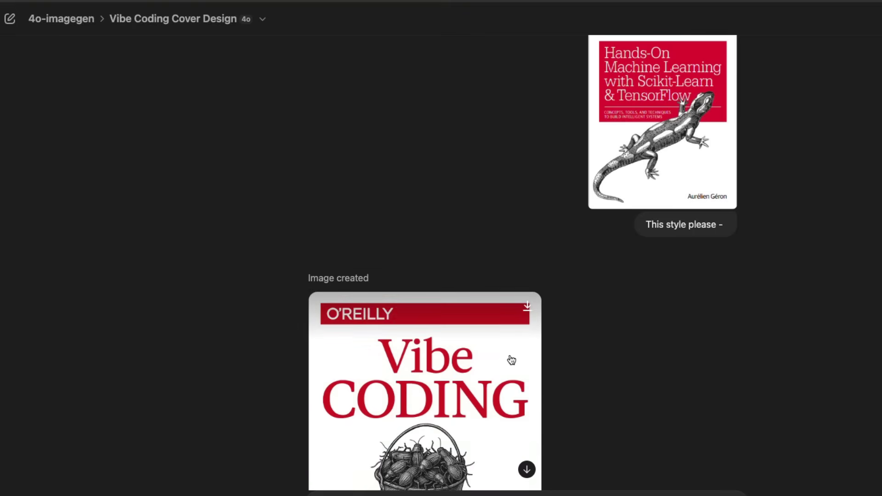
pyautogui.scroll(-3, 508, 360)
pyautogui.scroll(-2, 399, 391)
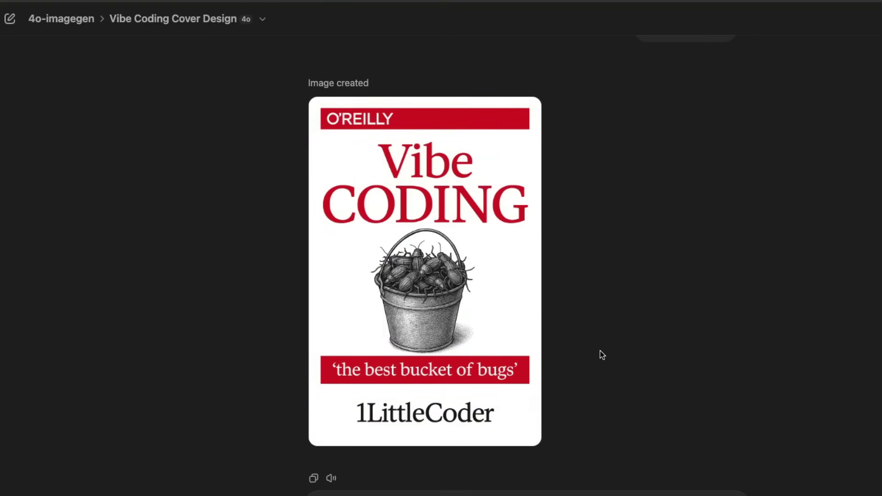
# Step: Open the Phone Model Pose Request chat from the project and view the generated image of the model with the phone enlarged
pyautogui.press('super+bracketleft')
pyautogui.scroll(-5, 602, 358)
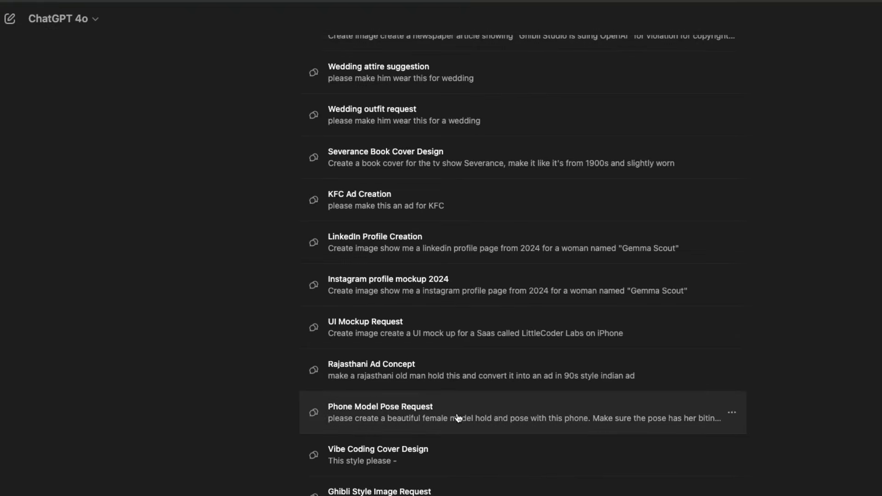
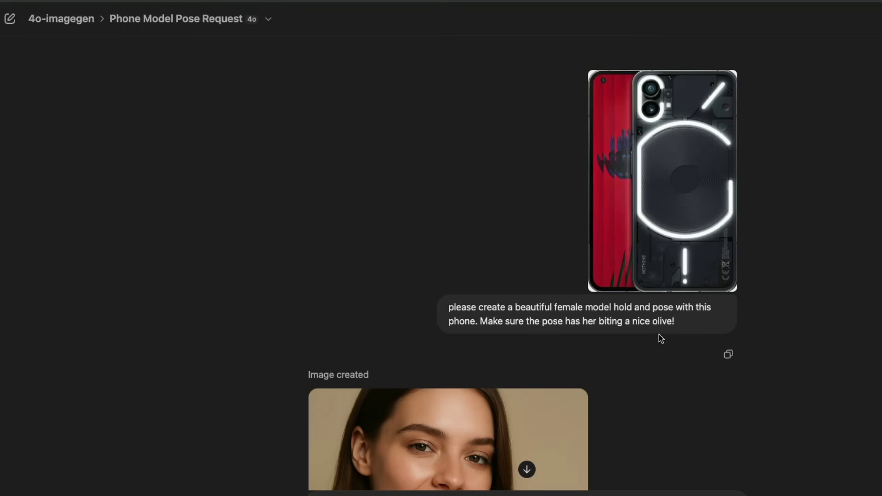
pyautogui.scroll(-5, 648, 340)
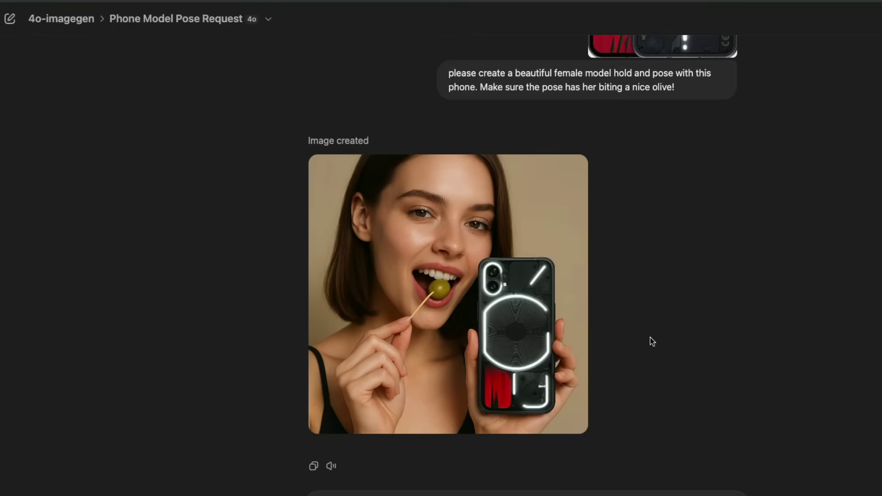
pyautogui.click(451, 285)
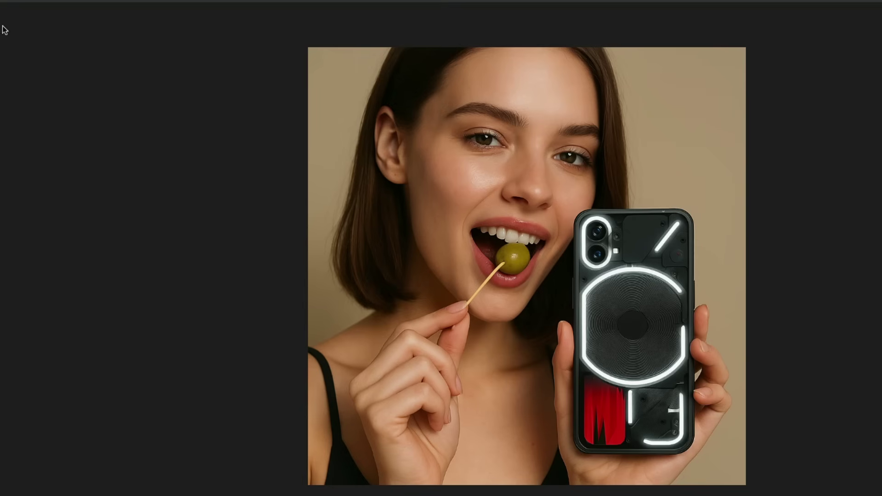
pyautogui.press('Escape')
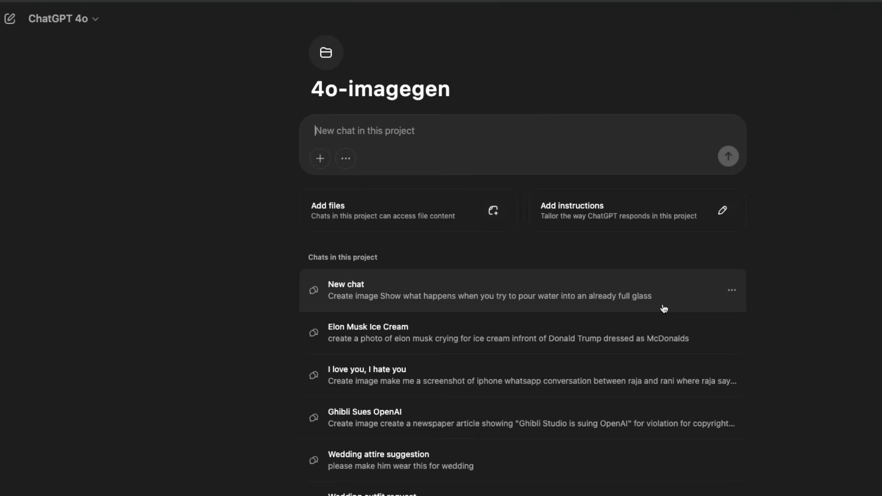
# Step: Open the Rajasthani Ad Concept chat from the project and enlarge its Everest Chicken Masala reference image
pyautogui.scroll(-8, 662, 305)
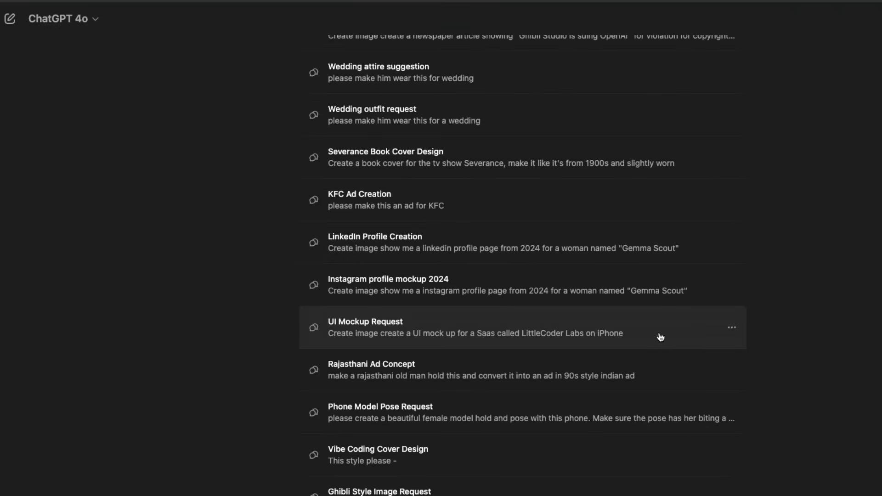
pyautogui.click(508, 372)
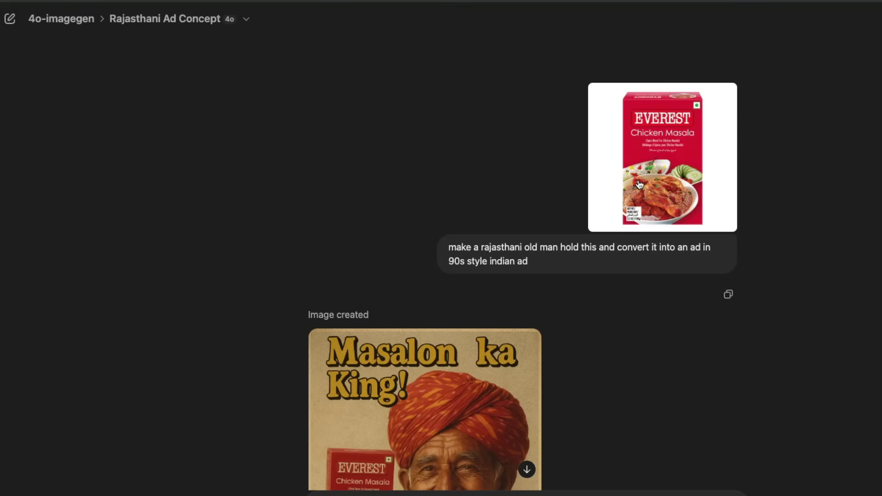
pyautogui.click(670, 173)
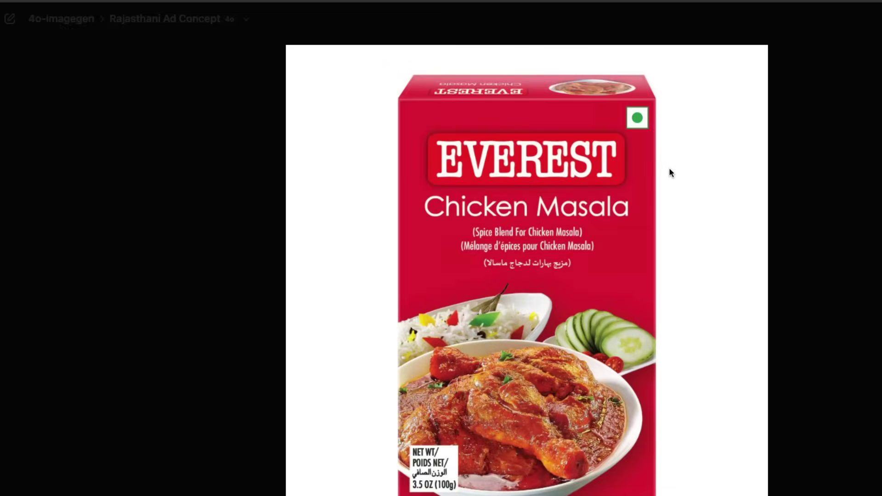
# Step: Close the enlarged reference image and compare the 90s style Indian ad prompt with the generated image of the Rajasthani man
pyautogui.press('Escape')
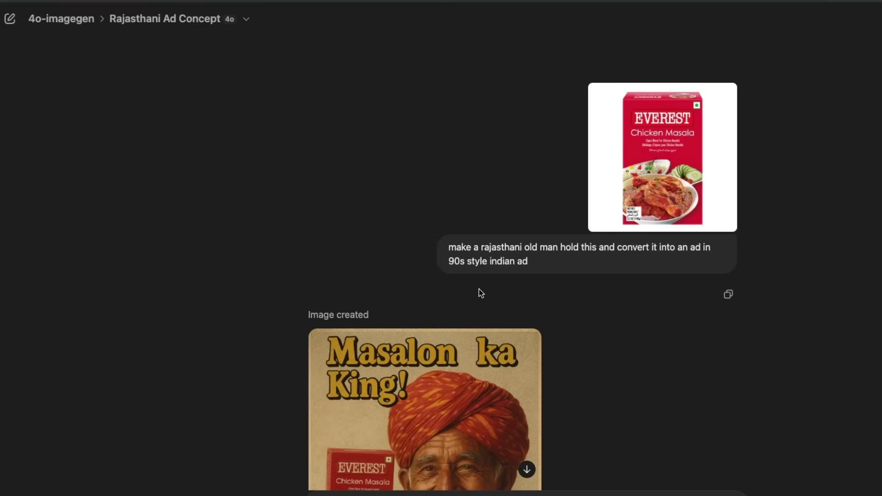
pyautogui.scroll(-1, 566, 301)
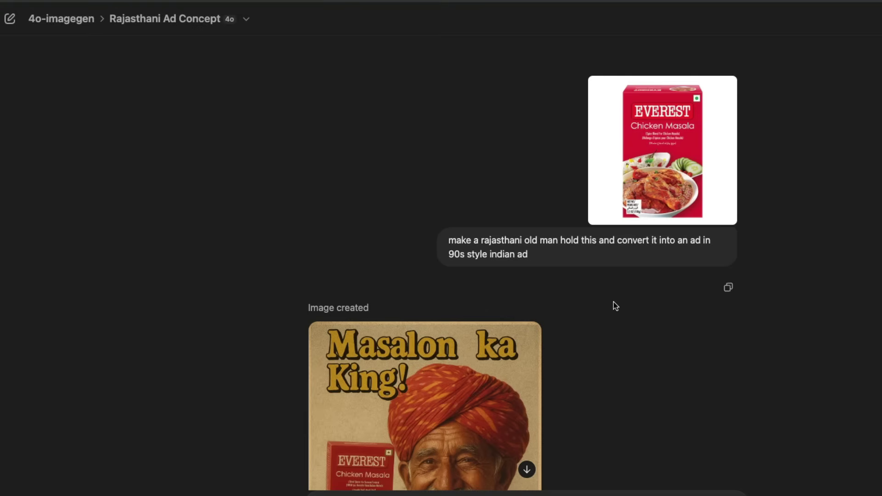
pyautogui.scroll(-5, 636, 305)
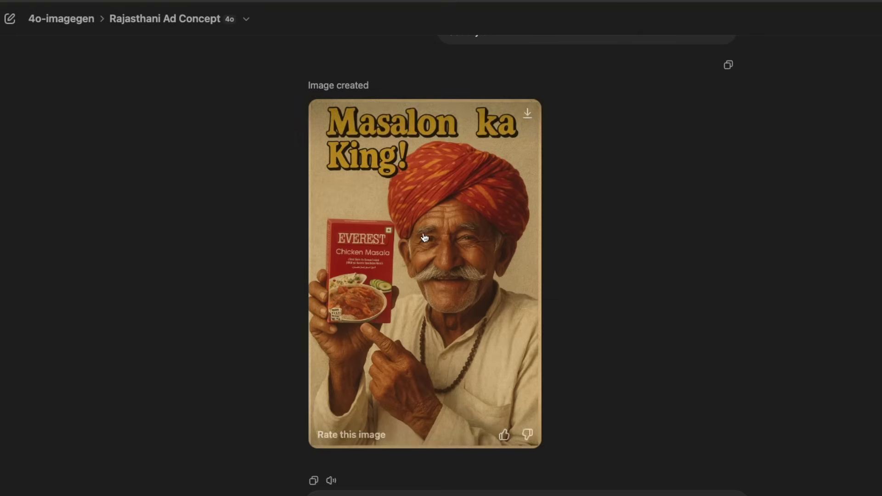
pyautogui.scroll(5, 567, 251)
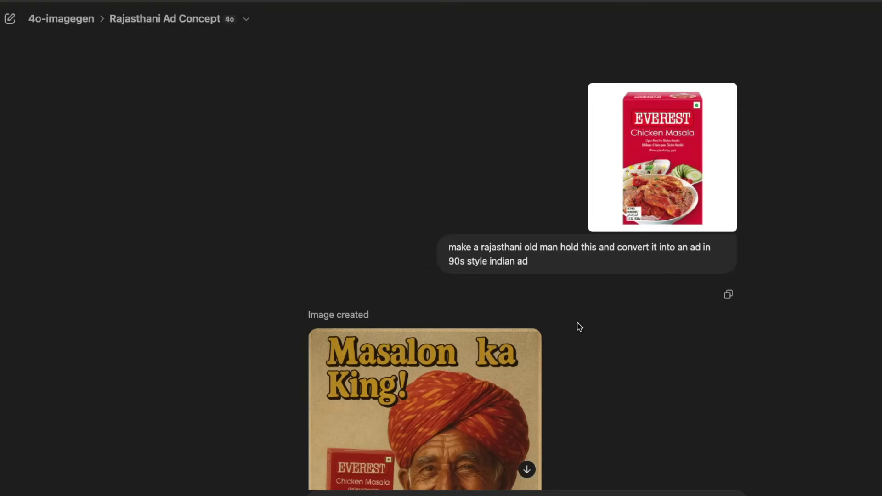
pyautogui.scroll(-5, 596, 309)
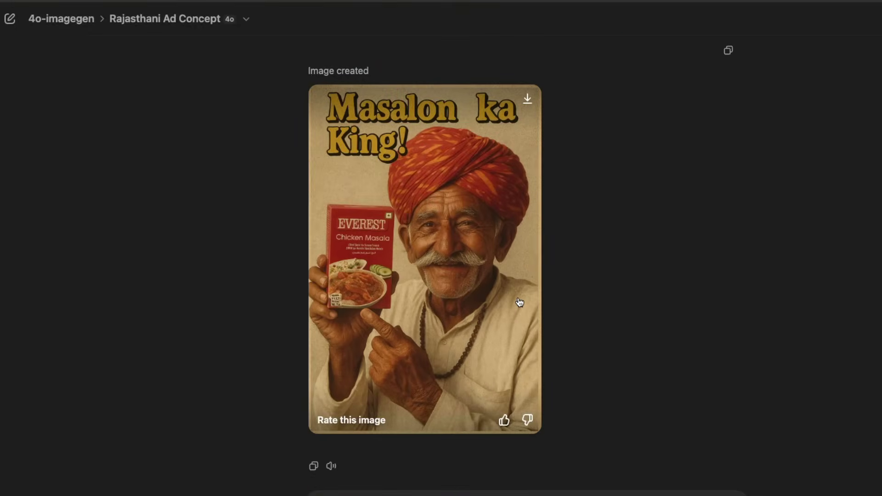
pyautogui.scroll(4, 625, 311)
pyautogui.scroll(-4, 527, 276)
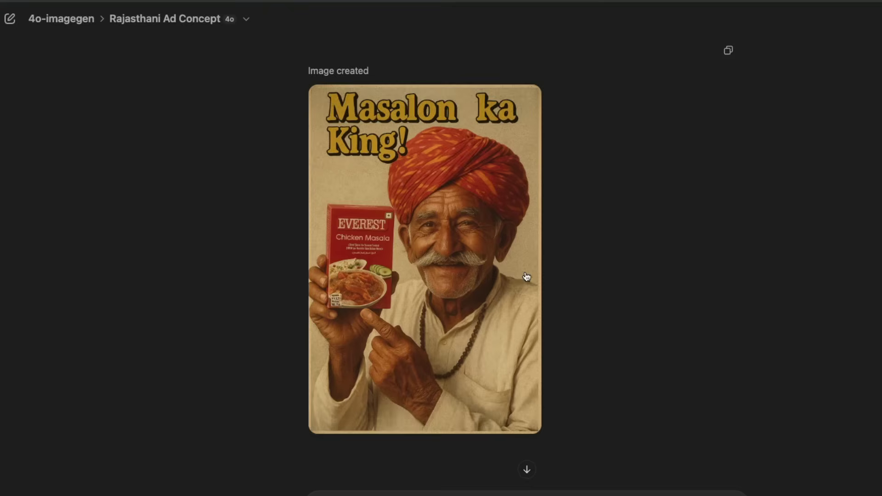
# Step: Enlarge the generated Masalon ka King ad and compare its spice box with the enlarged Everest Chicken Masala reference image
pyautogui.click(473, 295)
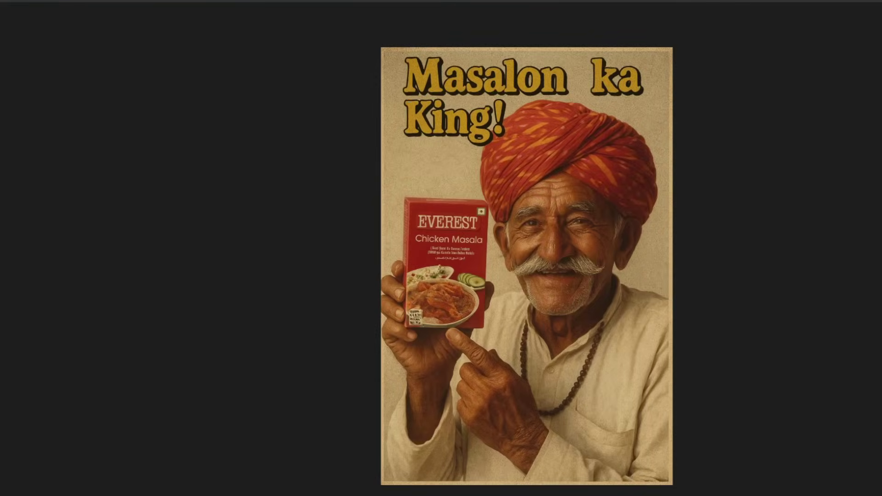
pyautogui.click(7, 18)
pyautogui.scroll(5, 710, 202)
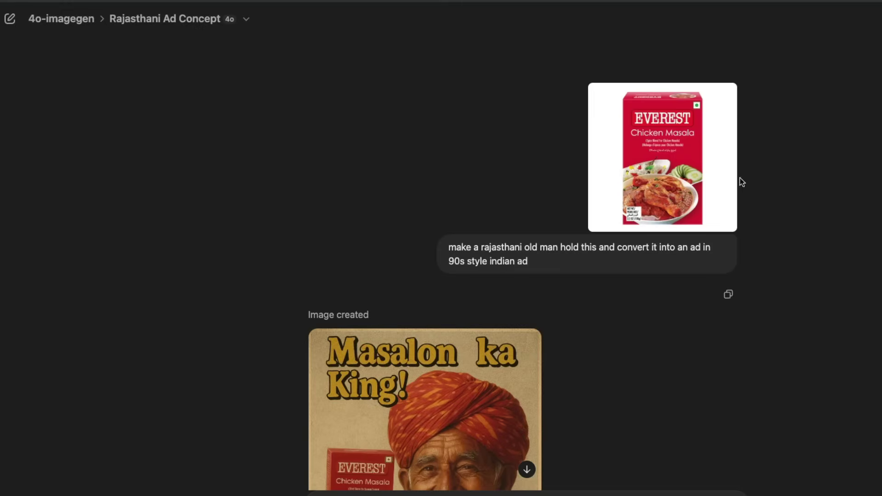
pyautogui.click(681, 198)
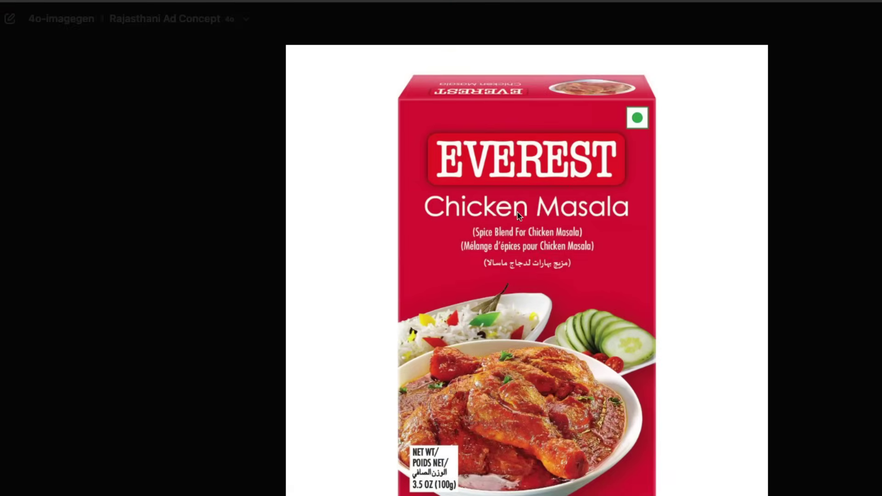
pyautogui.press('Escape')
pyautogui.scroll(-5, 458, 394)
pyautogui.click(459, 393)
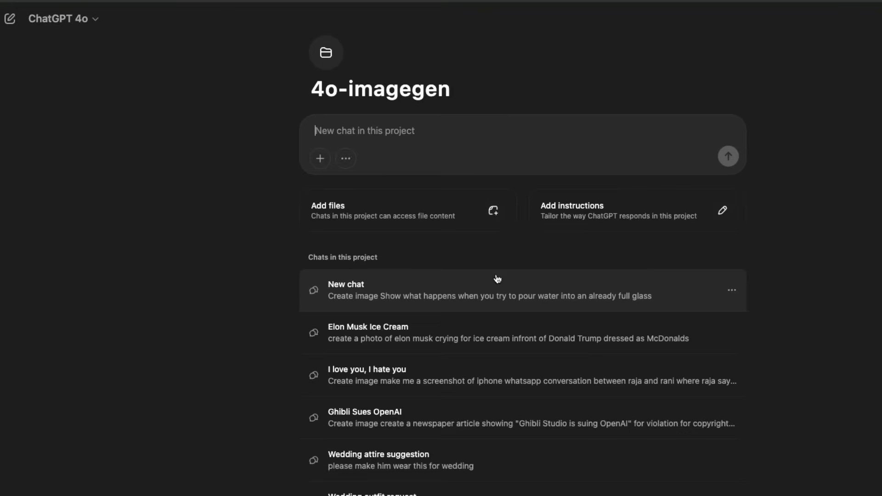
# Step: Open the UI Mockup Request chat from the 4o-imagegen project and view the LittleCoder Labs iPhone mockup
pyautogui.scroll(-8, 557, 400)
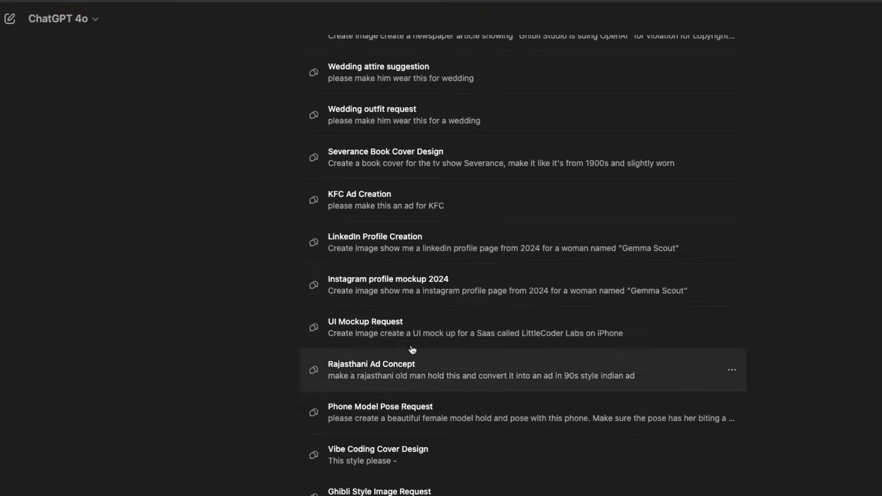
pyautogui.click(456, 338)
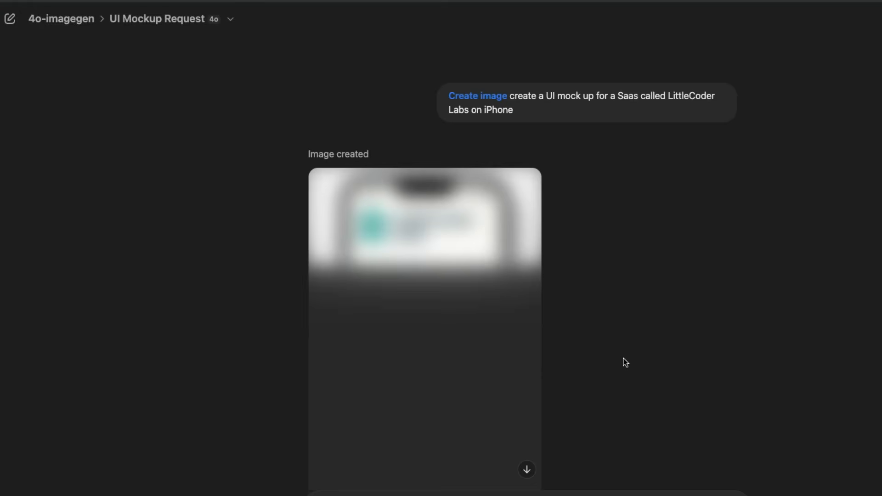
pyautogui.moveTo(607, 114)
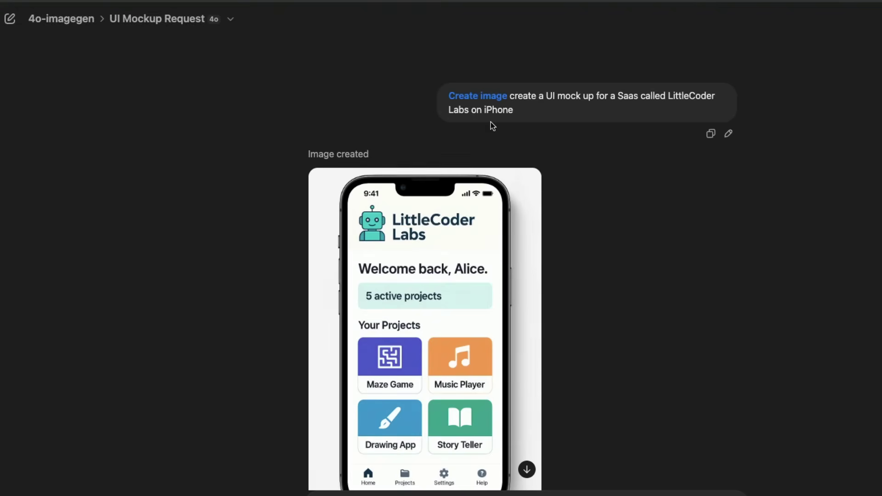
pyautogui.scroll(-3, 634, 201)
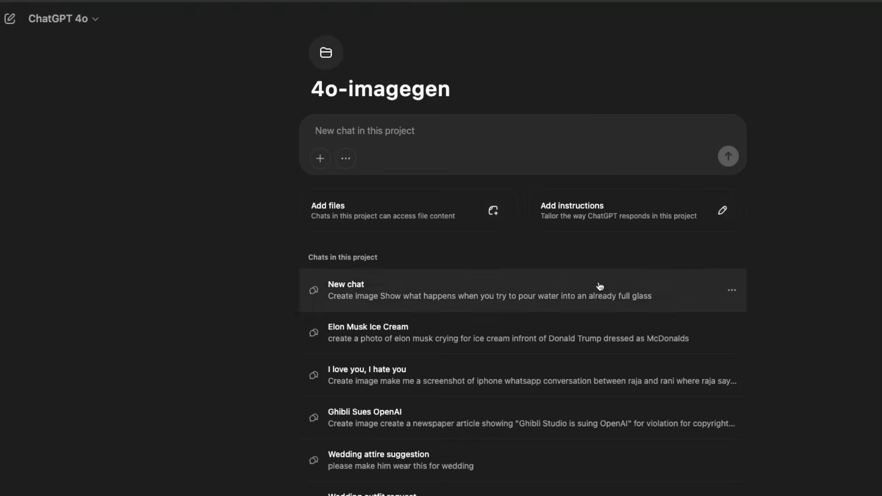
# Step: Open the Instagram profile mockup 2024 chat from the project, view the generated profile image enlarged, and close it
pyautogui.scroll(-8, 579, 294)
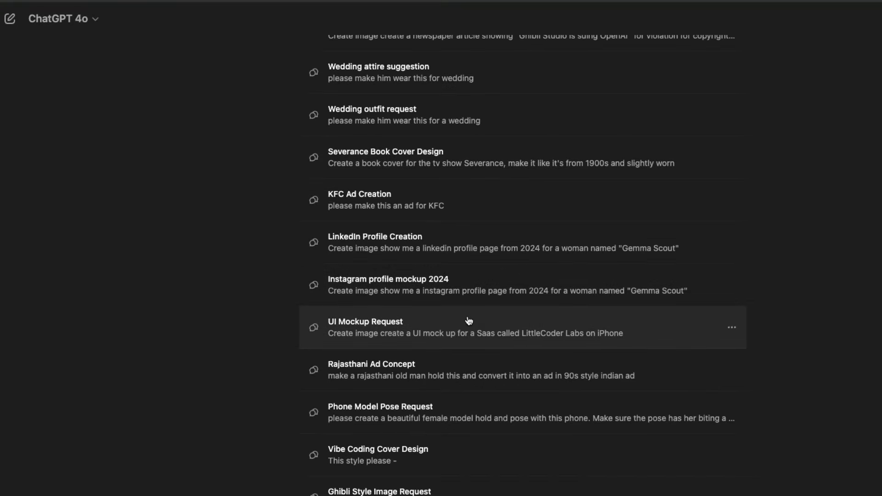
pyautogui.click(469, 288)
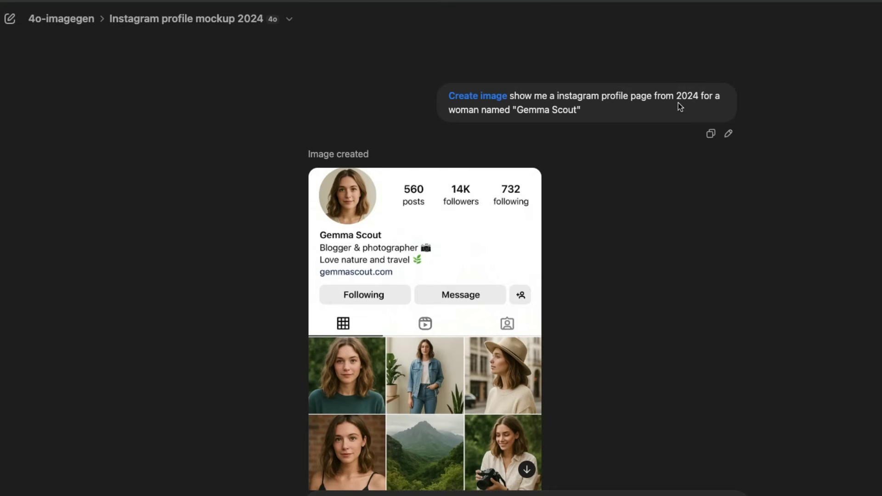
pyautogui.click(487, 265)
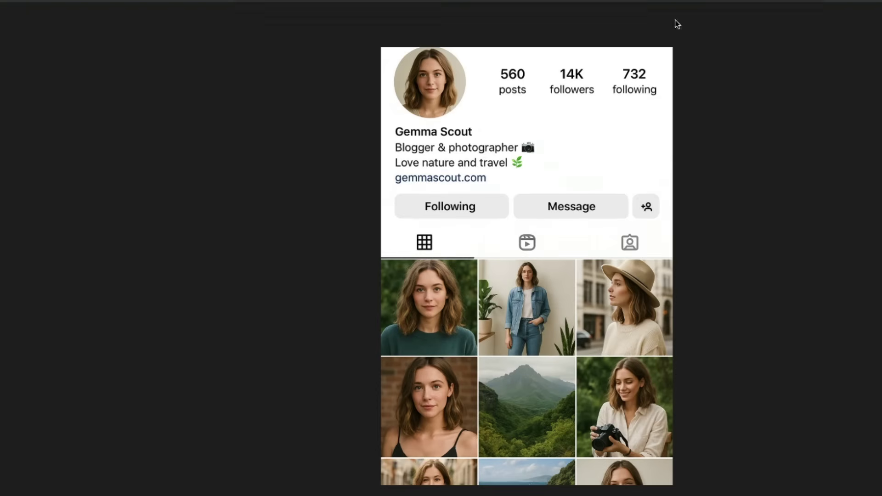
pyautogui.click(239, 201)
# Step: Open the LinkedIn Profile Creation chat from the project and enlarge the generated profile page image
pyautogui.scroll(-9, 515, 299)
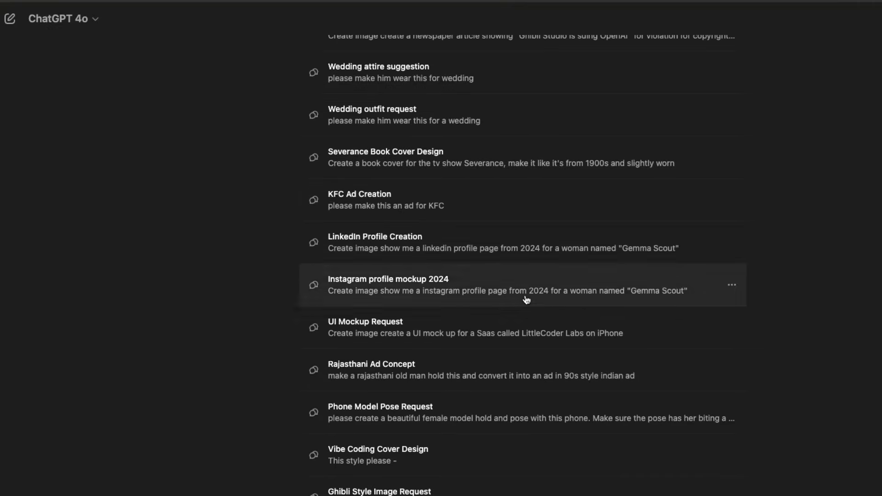
pyautogui.click(425, 248)
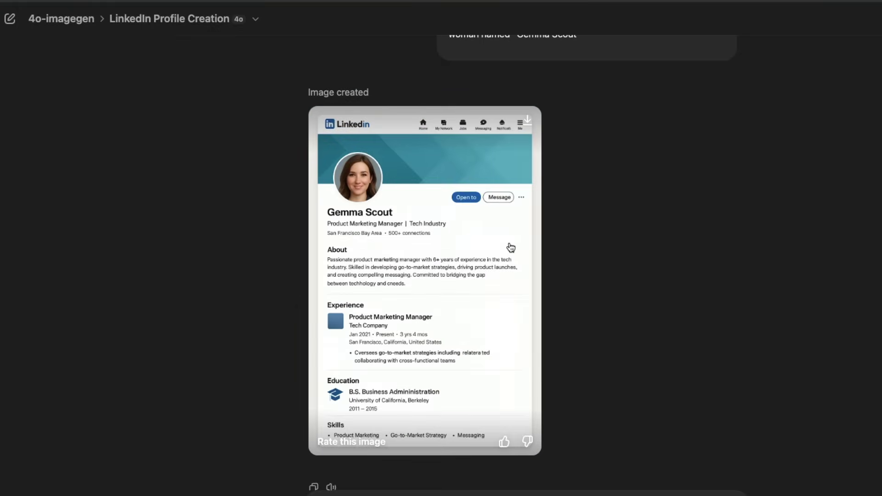
pyautogui.click(465, 269)
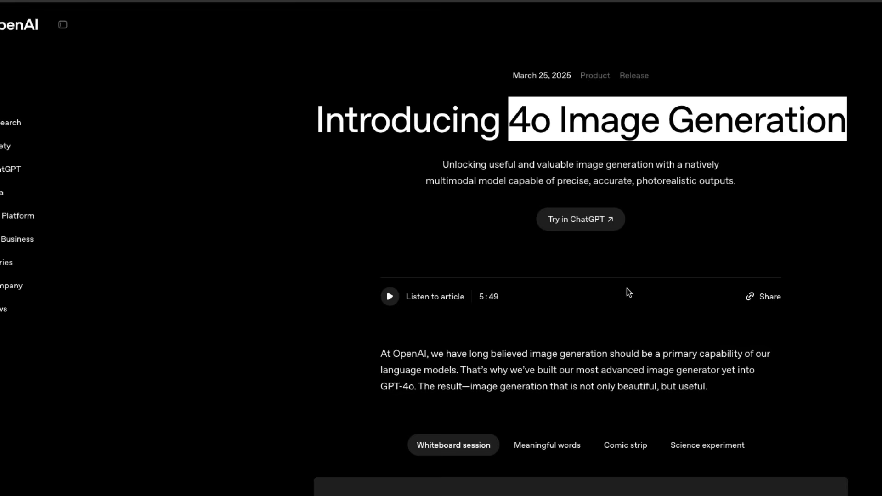
# Step: In OpenAI's Introducing 4o Image Generation article, expand the full glass whiteboard prompt, highlight its first sentence and read through the rest
pyautogui.scroll(-10, 620, 303)
pyautogui.scroll(2, 616, 316)
pyautogui.scroll(1, 617, 320)
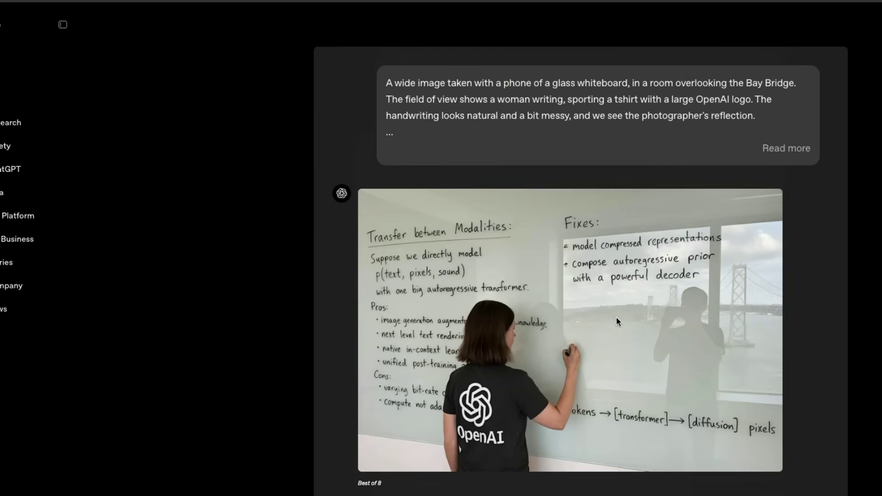
pyautogui.click(785, 148)
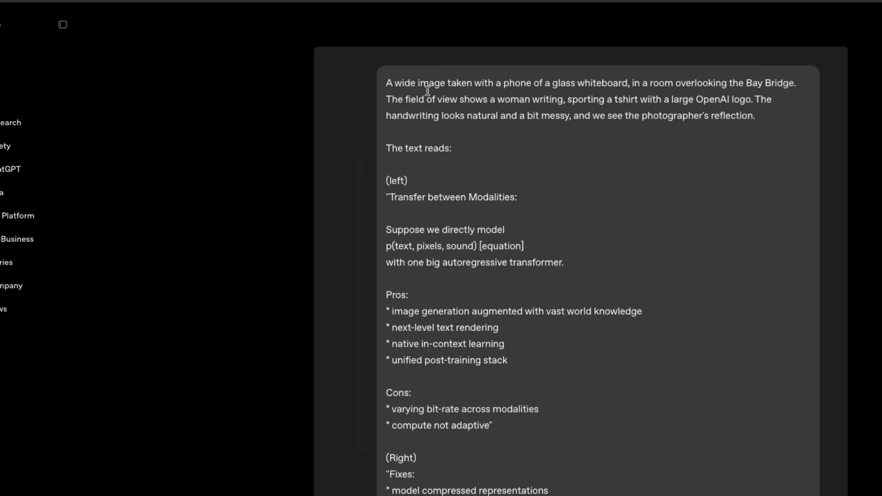
pyautogui.moveTo(386, 82); pyautogui.dragTo(796, 85)
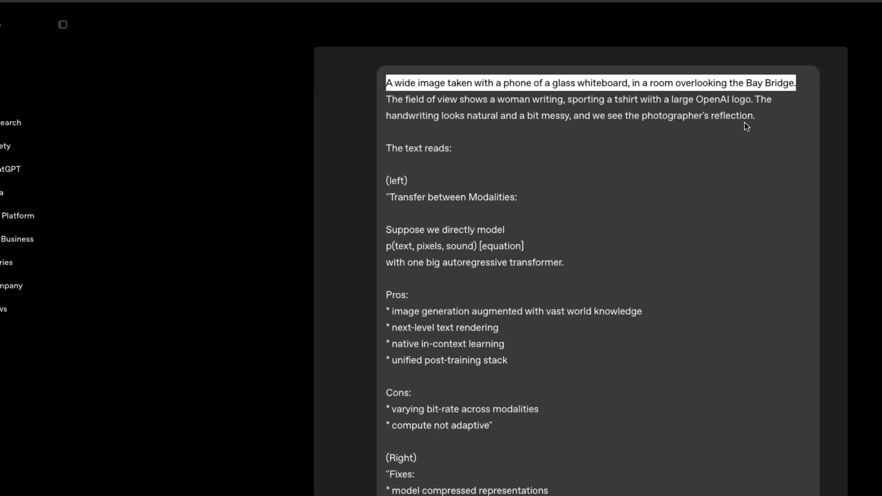
pyautogui.scroll(-15, 763, 139)
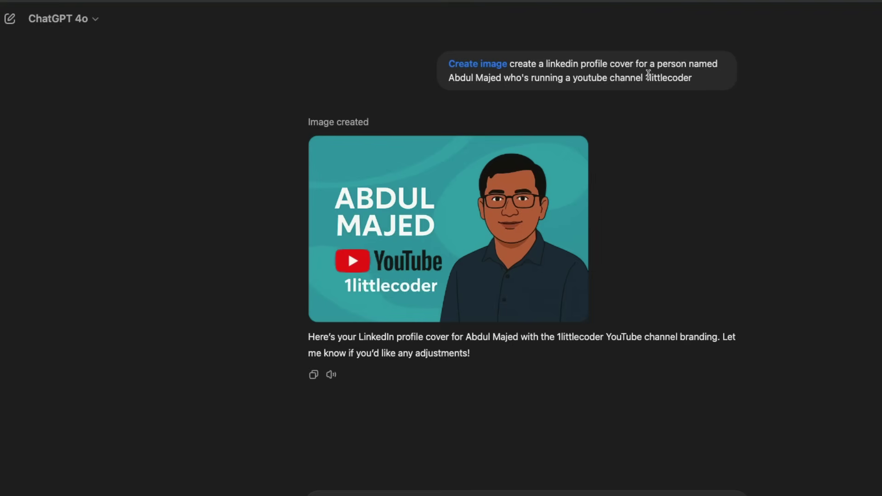
# Step: In the LinkedIn profile cover chat, highlight the cover request in the prompt, view the generated 1littlecoder cover enlarged, and close it
pyautogui.moveTo(545, 63); pyautogui.dragTo(656, 65)
pyautogui.click(656, 64)
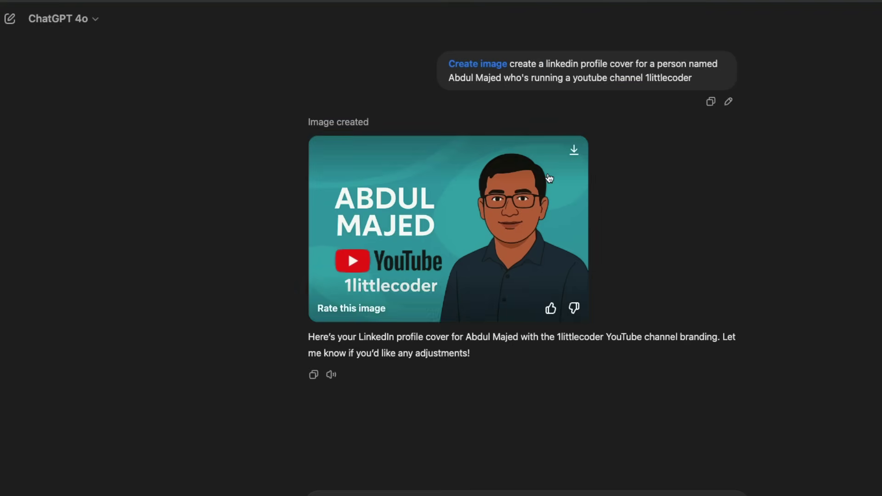
pyautogui.click(459, 230)
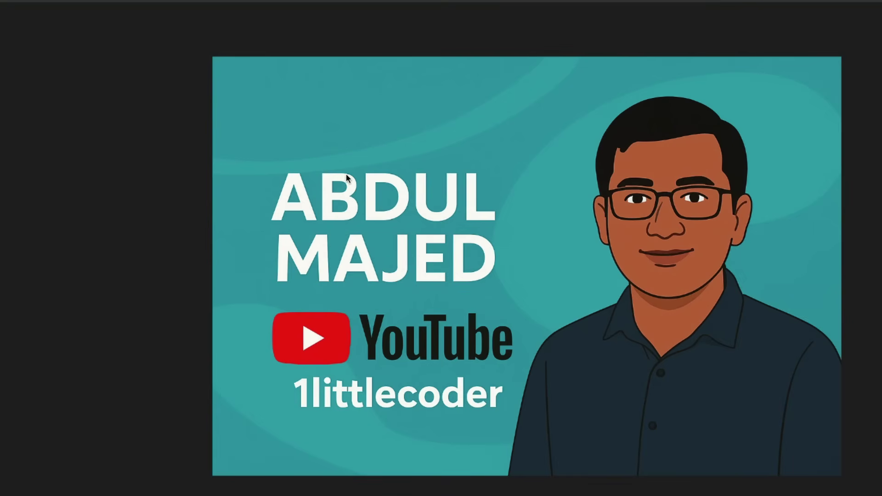
pyautogui.click(4, 39)
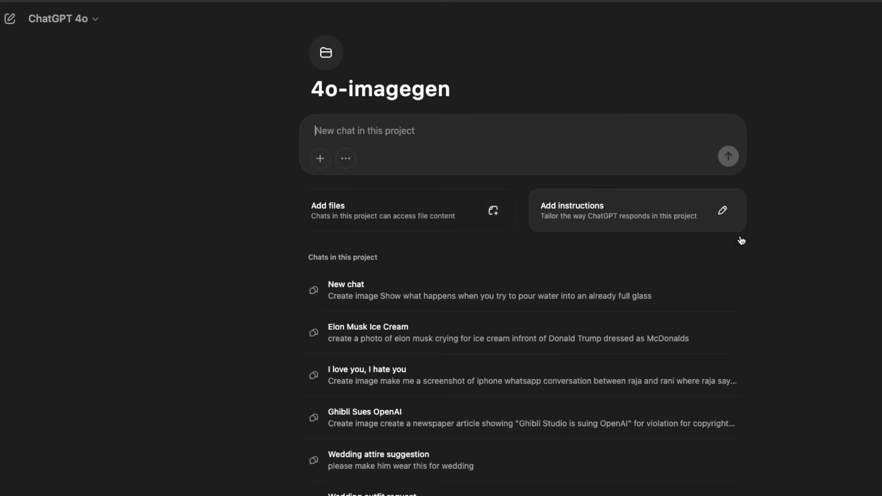
# Step: Open the Severance Book Cover Design chat from the project and view the whole worn 1900s style book cover
pyautogui.scroll(-8, 685, 240)
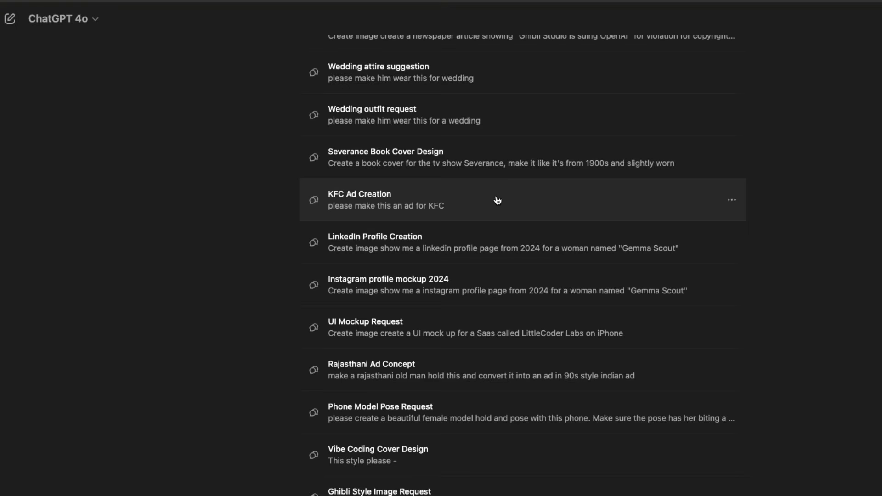
pyautogui.click(481, 161)
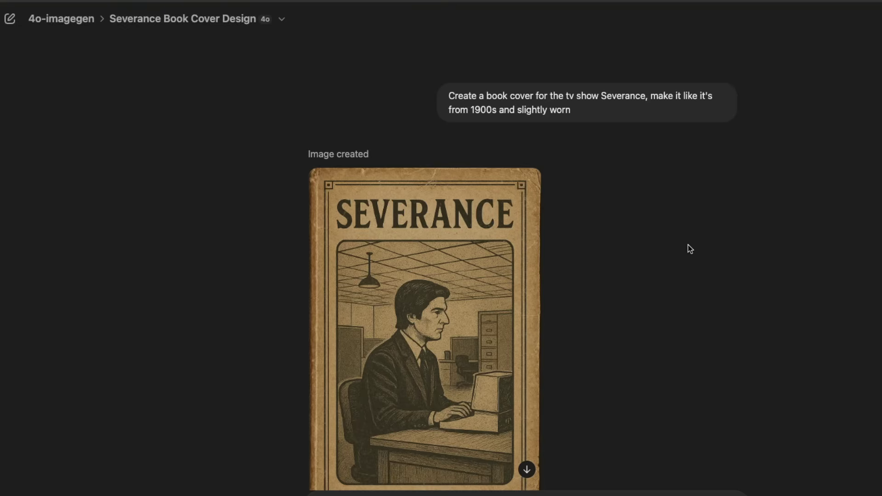
pyautogui.scroll(-3, 615, 250)
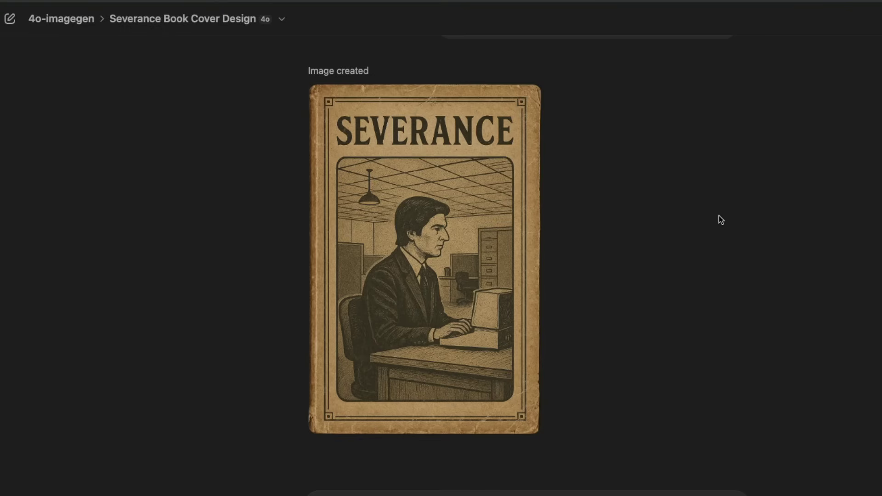
# Step: Return to the project's chat list, open the Elon Musk Ice Cream chat, view its generated photo enlarged, and close it
pyautogui.press('super+n')
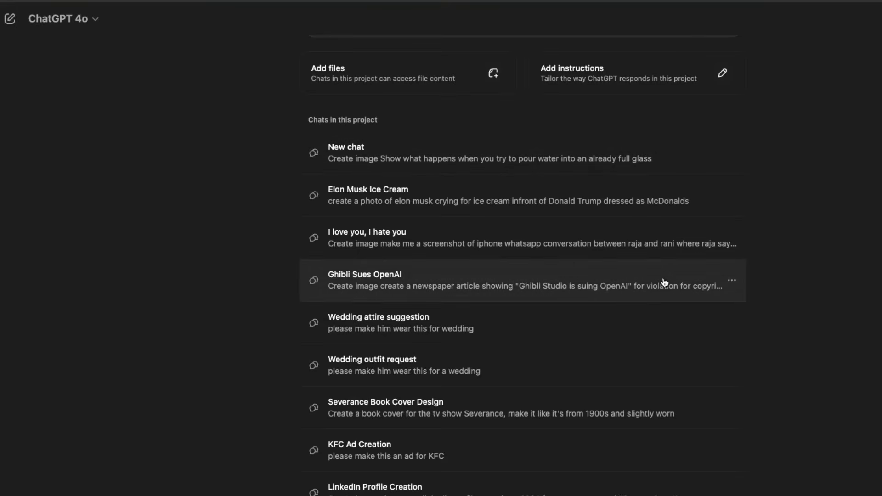
pyautogui.click(486, 206)
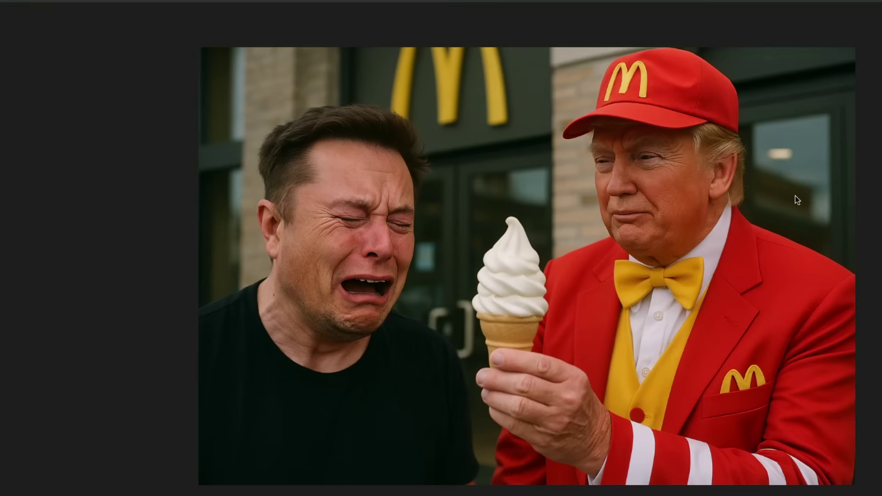
pyautogui.press('Escape')
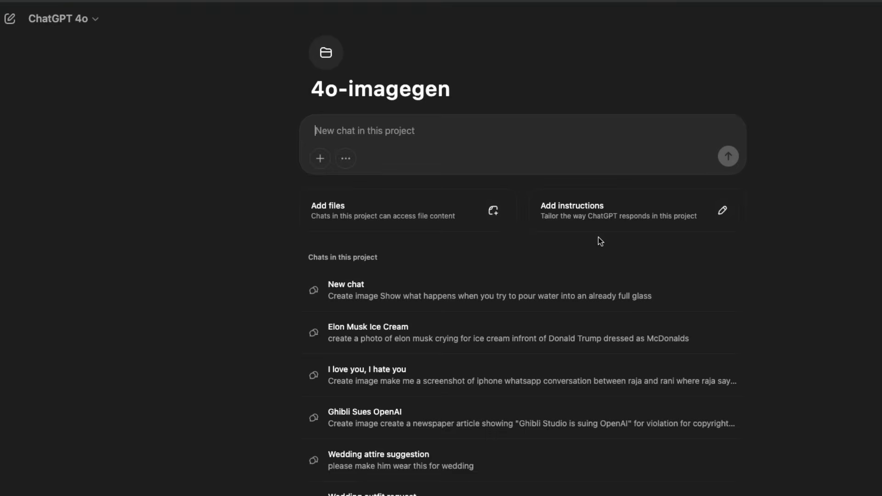
# Step: Open the Wedding attire suggestion chat from the project and view the generated image of the man in the green outfit
pyautogui.scroll(-5, 598, 237)
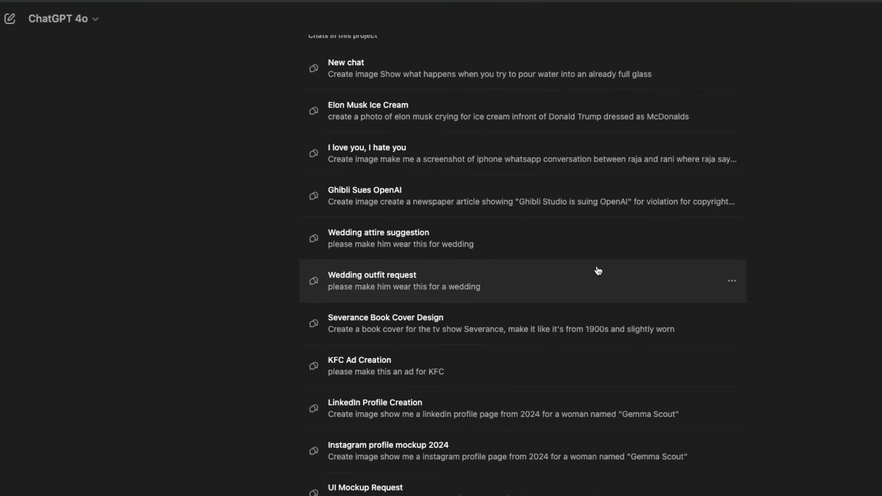
pyautogui.click(526, 253)
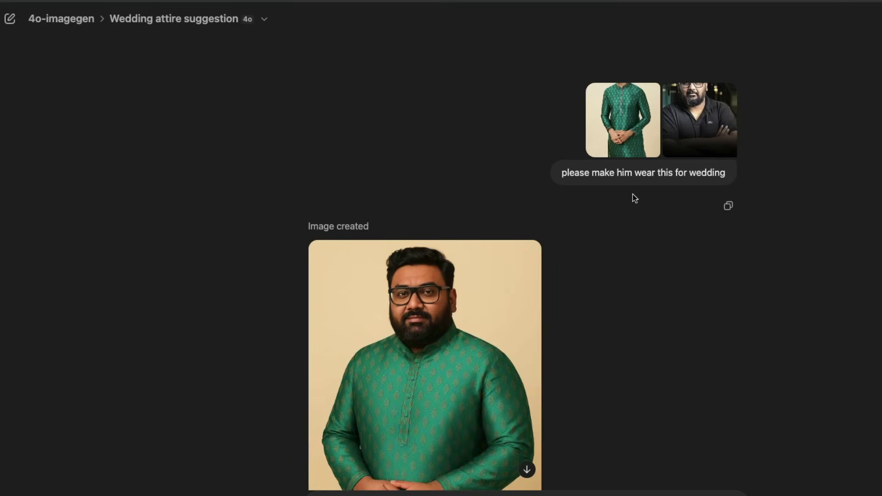
# Step: View the bearded man's reference photo enlarged, and open the project's chat about pouring water into an already full glass
pyautogui.click(687, 96)
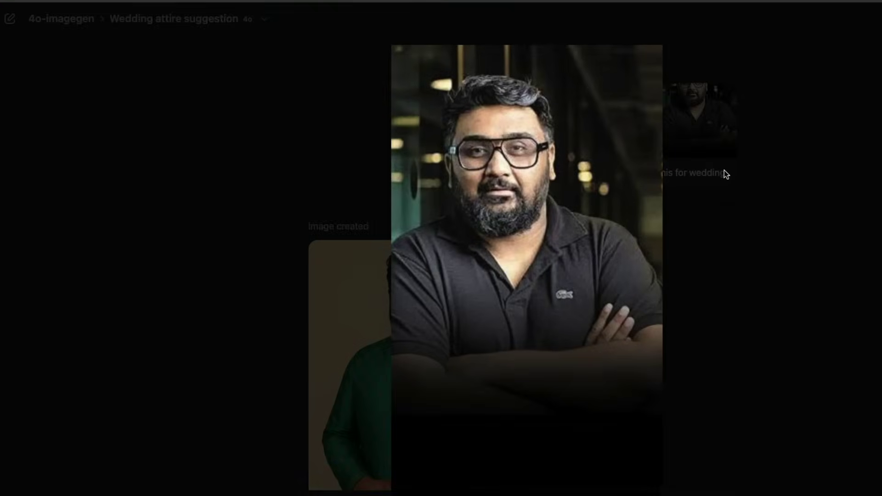
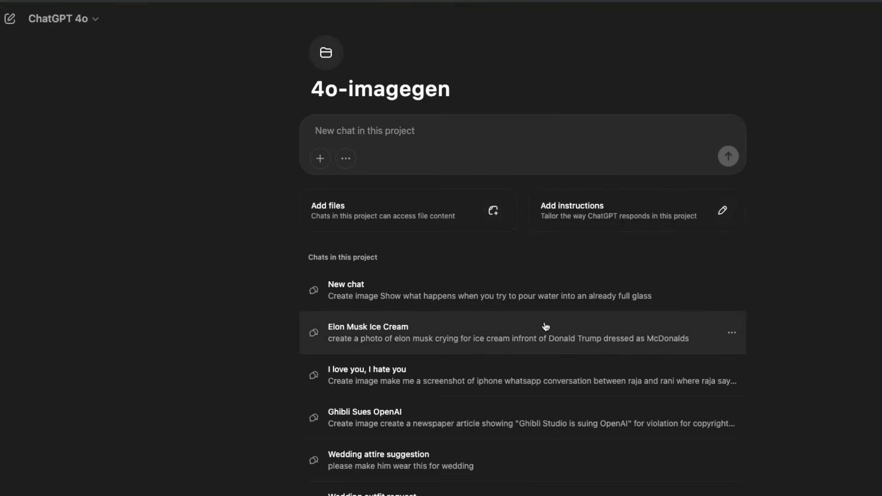
pyautogui.click(539, 306)
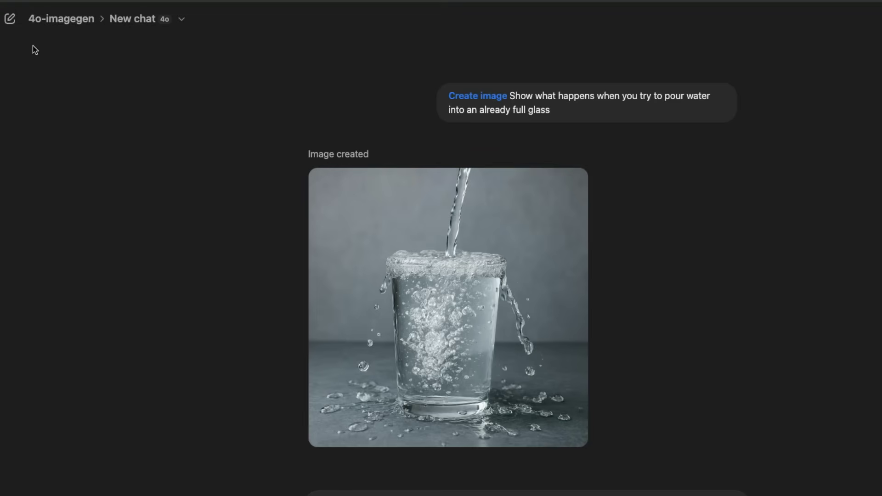
# Step: Start a new chat and write a Create image prompt reading "create a clock showing the time 5:30"
pyautogui.click(10, 19)
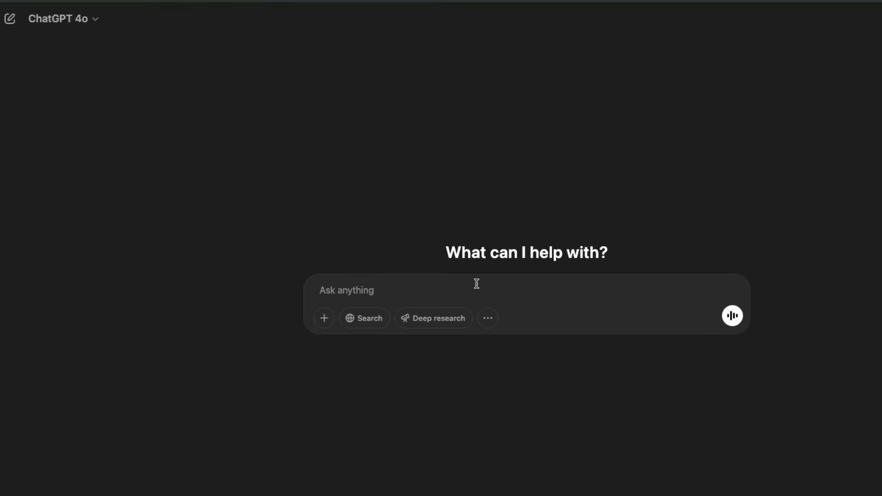
pyautogui.write('/i')
pyautogui.press('Return')
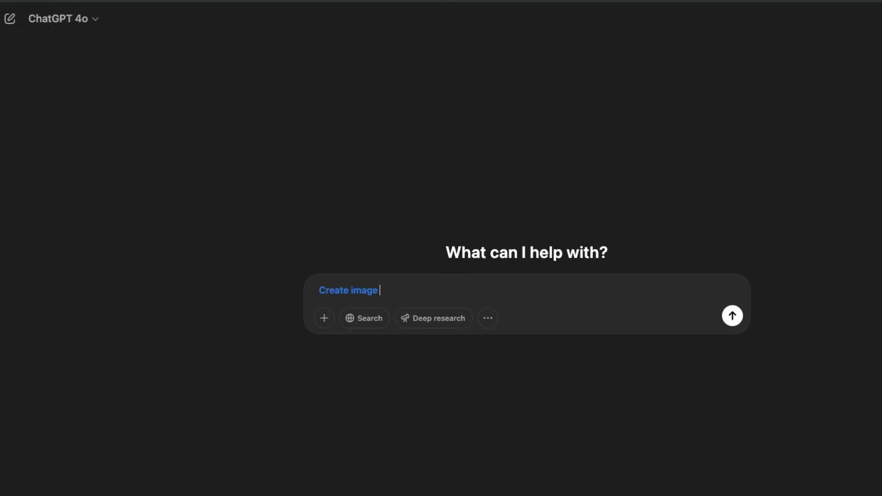
pyautogui.write('create a click')
pyautogui.press('BackSpace')
pyautogui.press('BackSpace')
pyautogui.press('BackSpace')
pyautogui.write('ock showing the time 5:')
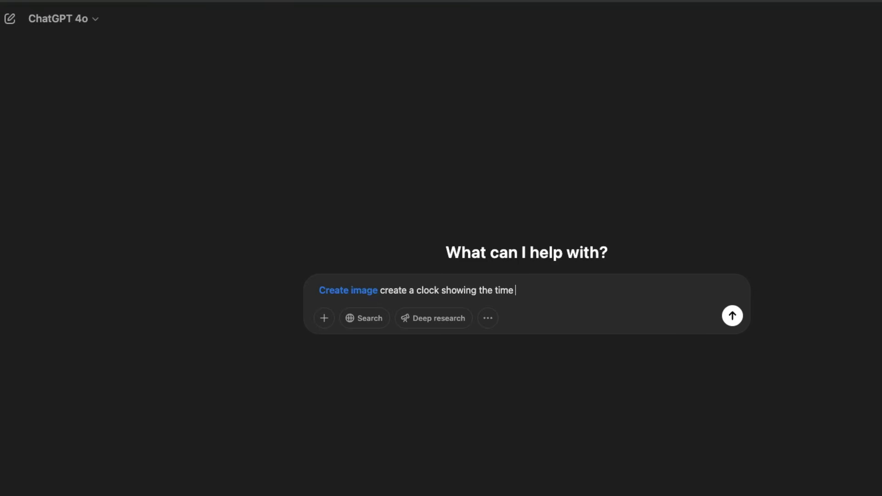
pyautogui.write('30')
# Step: Change "a clock" in the prompt to "an analog clock" and submit it
pyautogui.click(422, 290)
pyautogui.press('Left')
pyautogui.press('Left')
pyautogui.write('n analog')
pyautogui.press('Return')
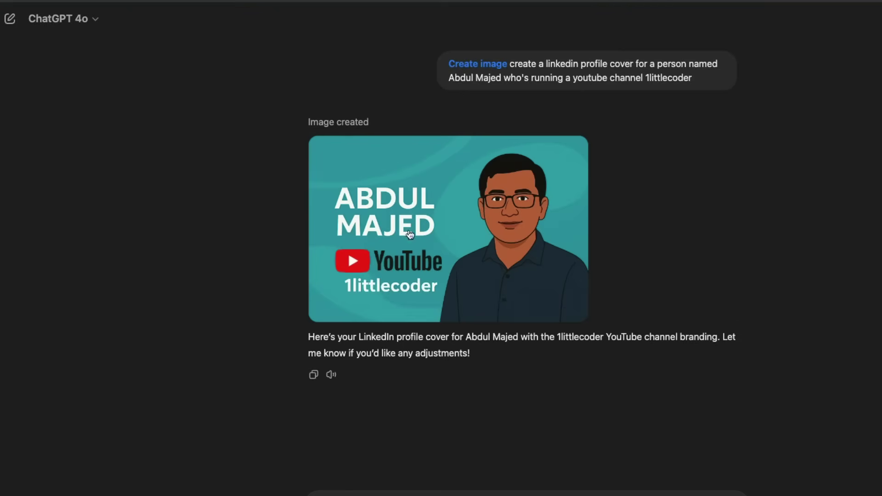
# Step: Start a new chat, switch to the browser, and search Google Images in a new tab for "family picture"
pyautogui.click(9, 19)
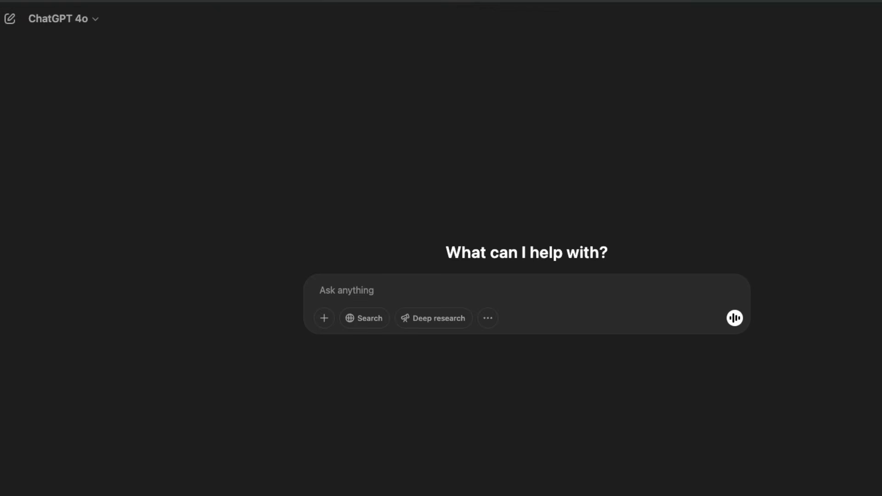
pyautogui.press('super+Tab')
pyautogui.press('super+t')
pyautogui.write('im')
pyautogui.press('Return')
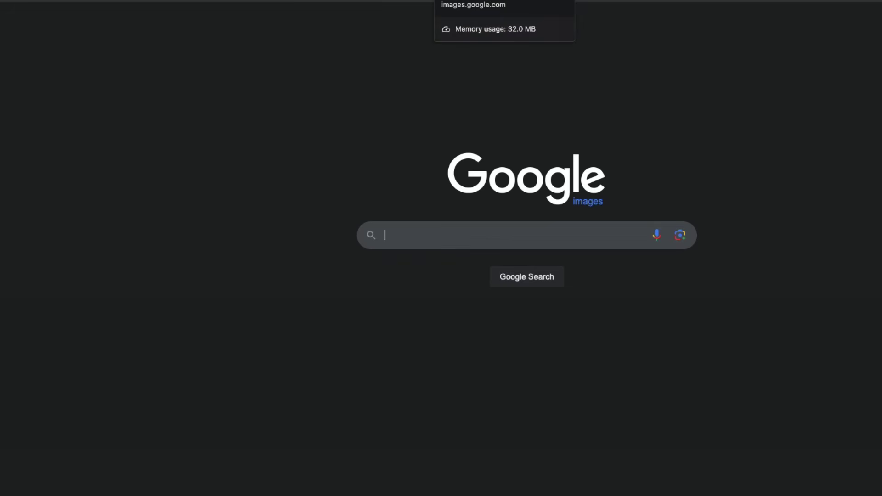
pyautogui.write('family ')
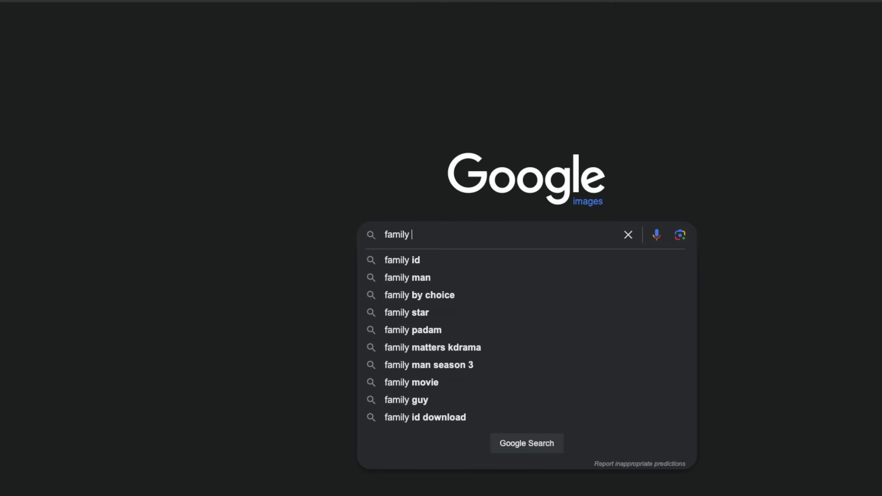
pyautogui.write('picture')
pyautogui.press('Return')
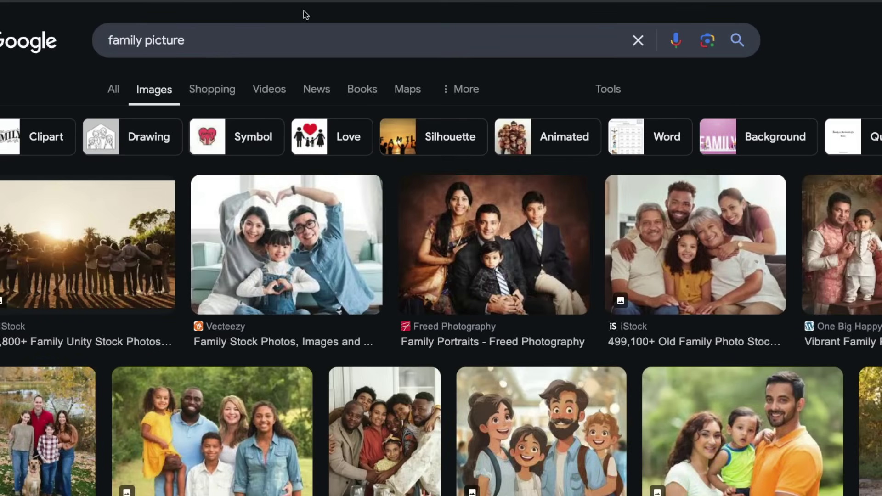
# Step: Extend the image search to "family picture of elon musk" and preview the Facebook result
pyautogui.click(228, 46)
pyautogui.write('of e')
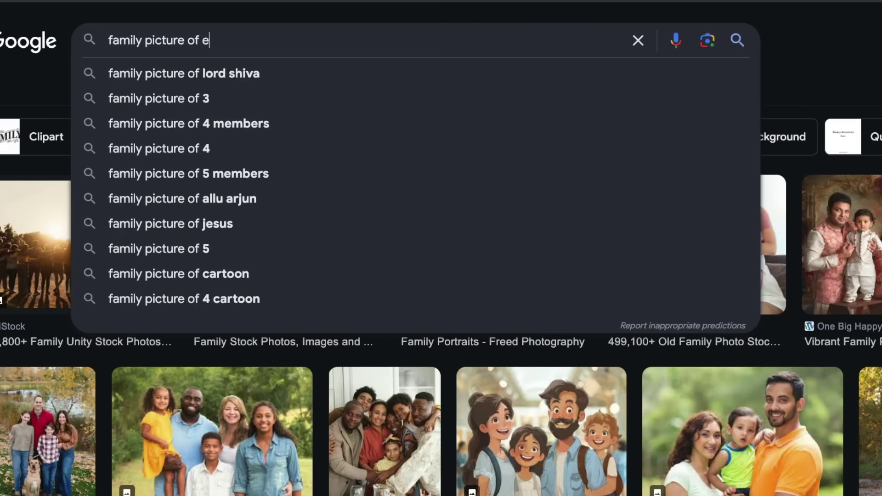
pyautogui.write('lon musk')
pyautogui.press('Return')
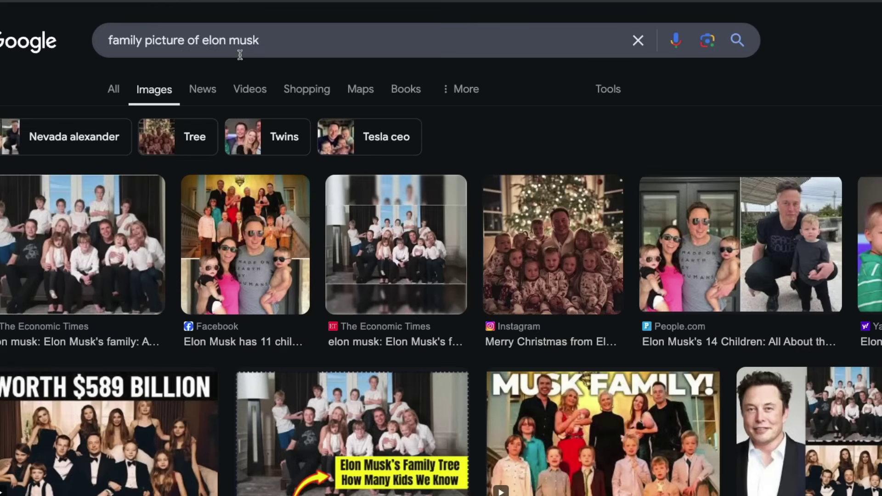
pyautogui.click(283, 202)
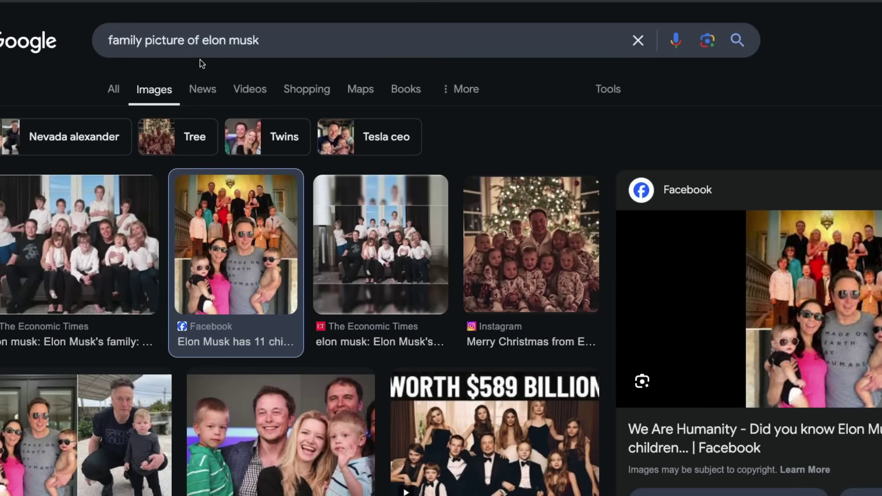
# Step: Refine the image search to "family picture of elon musk shiv ellis" and preview the NDTV, India Today and Economic Times family photos
pyautogui.click(271, 40)
pyautogui.write('shiv')
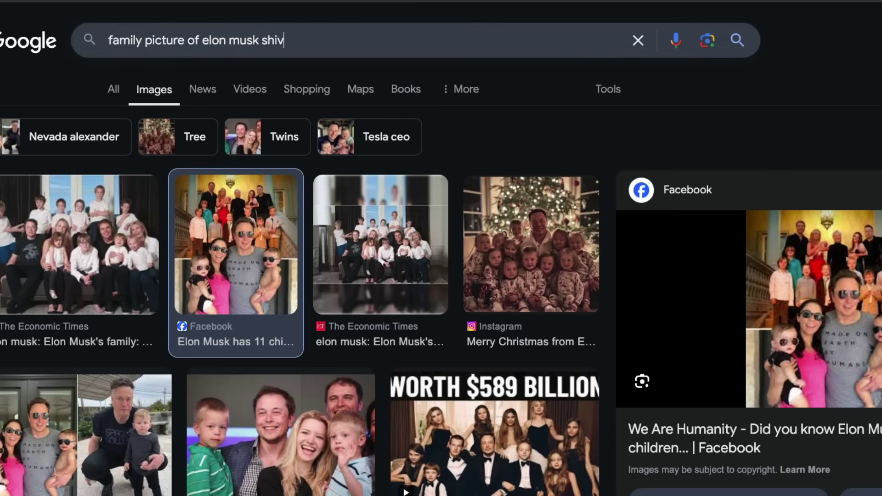
pyautogui.write(' ellis')
pyautogui.press('Return')
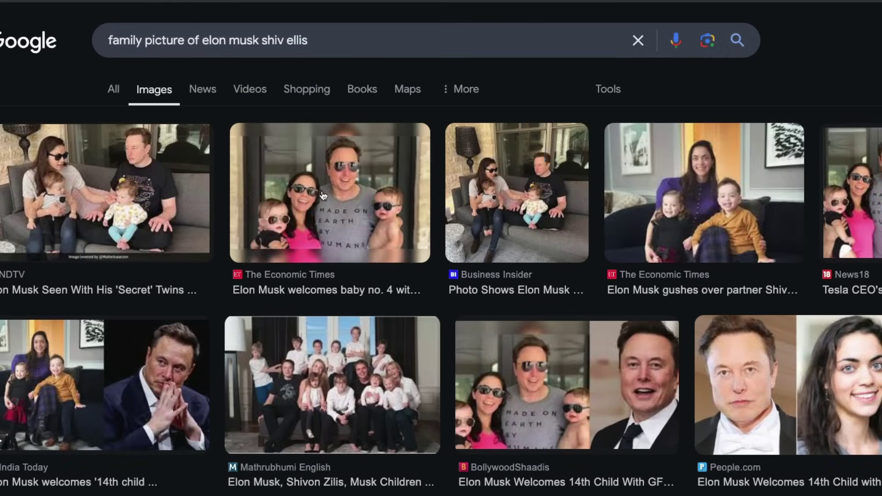
pyautogui.click(151, 201)
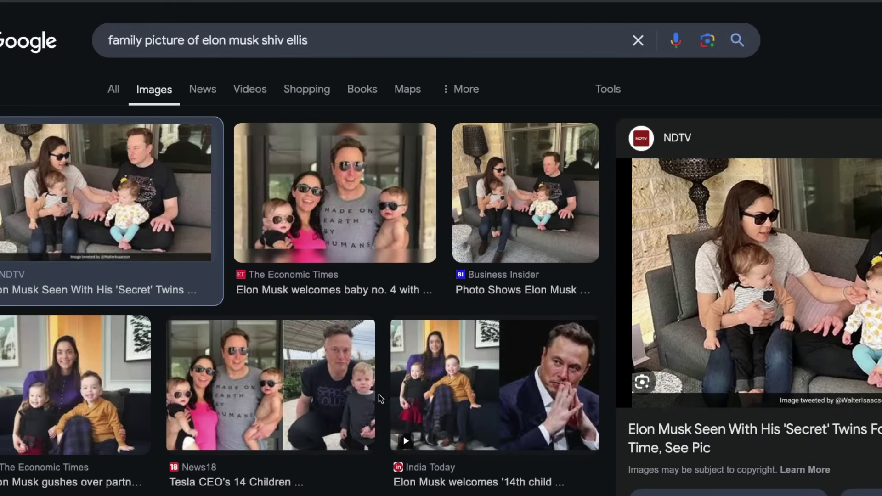
pyautogui.click(436, 360)
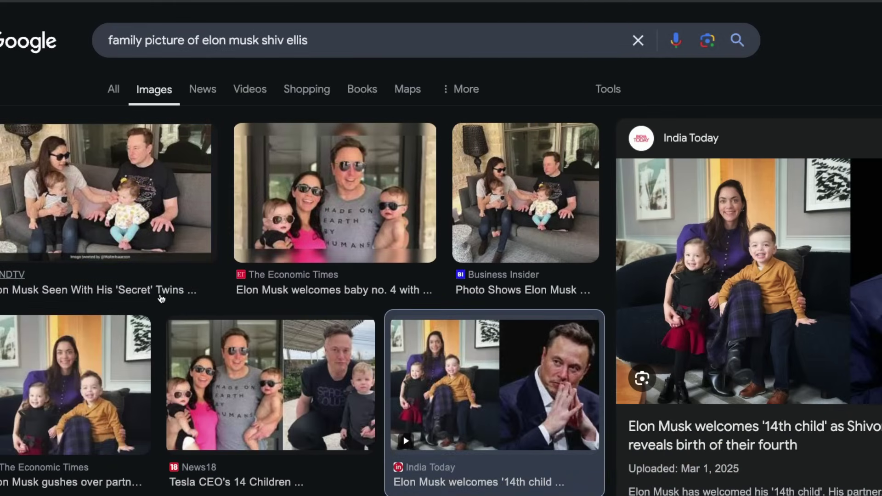
pyautogui.click(332, 225)
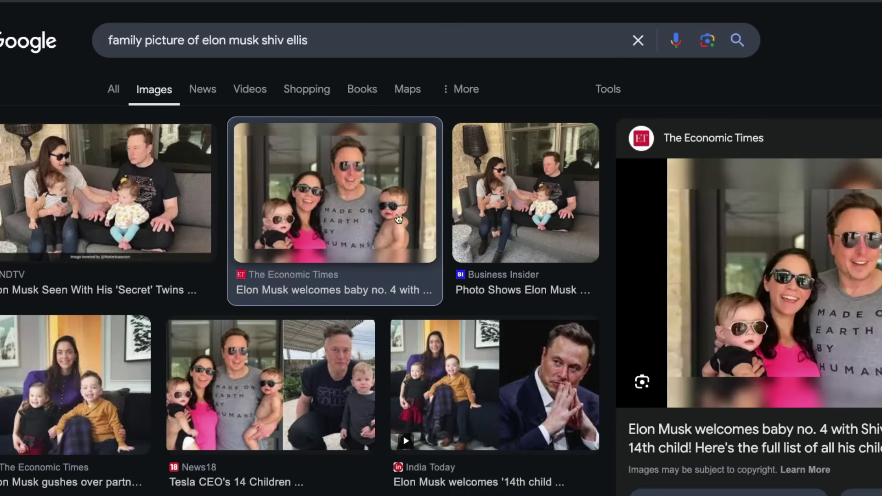
# Step: Open the Economic Times family photo on its own, capture a screenshot of its unblurred area, and copy the capture
pyautogui.rightClick(849, 299)
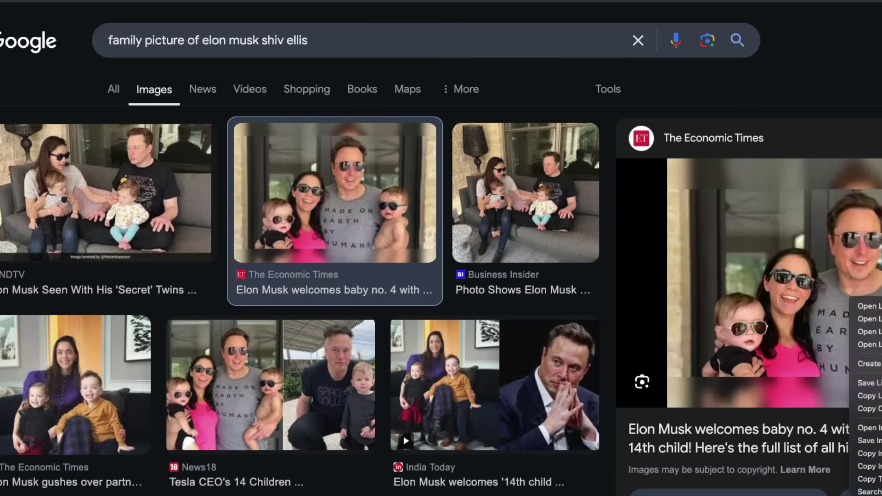
pyautogui.click(868, 453)
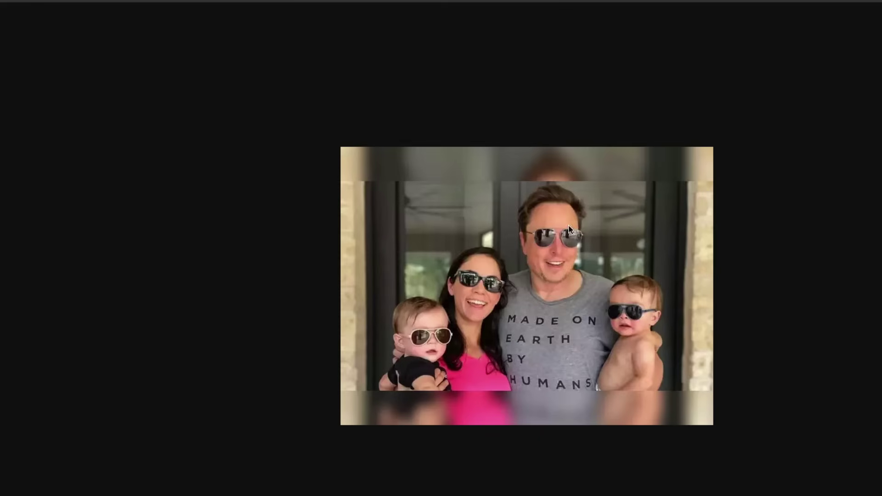
pyautogui.rightClick(611, 197)
pyautogui.press('Escape')
pyautogui.press('Print')
pyautogui.moveTo(361, 186); pyautogui.dragTo(682, 390)
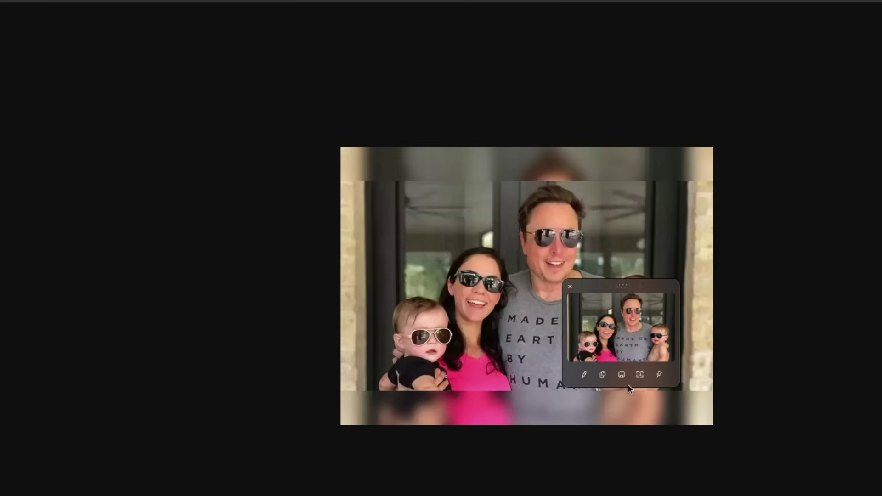
pyautogui.click(608, 327)
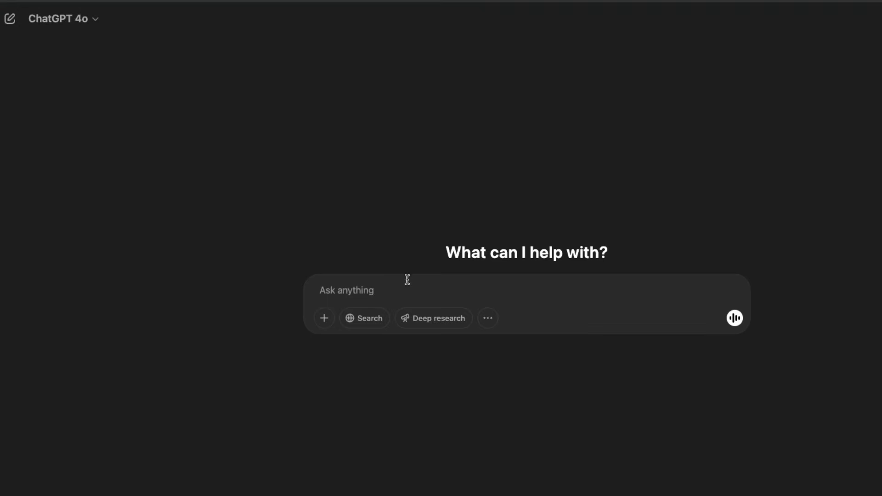
# Step: In ChatGPT, submit the Create image prompt "make this into a studio ghibli style anime" with the captured photo attached, and view the generated image
pyautogui.write('/im')
pyautogui.press('Return')
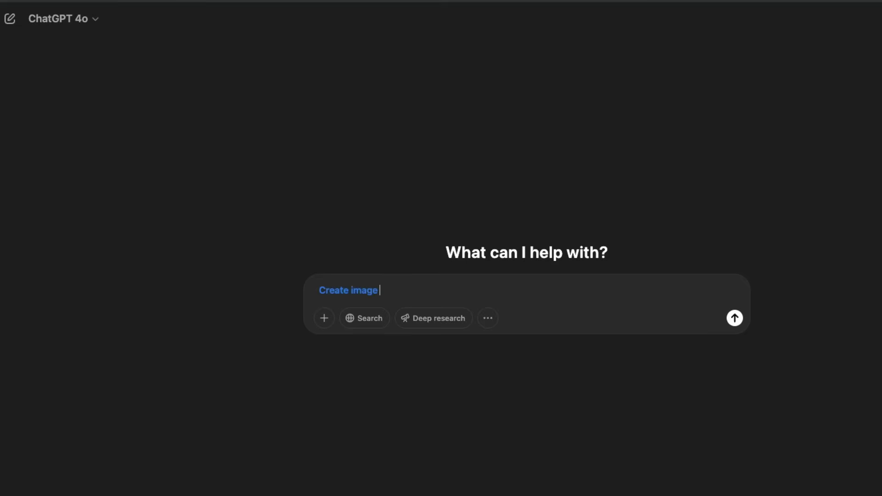
pyautogui.write('make this into a studio ghu')
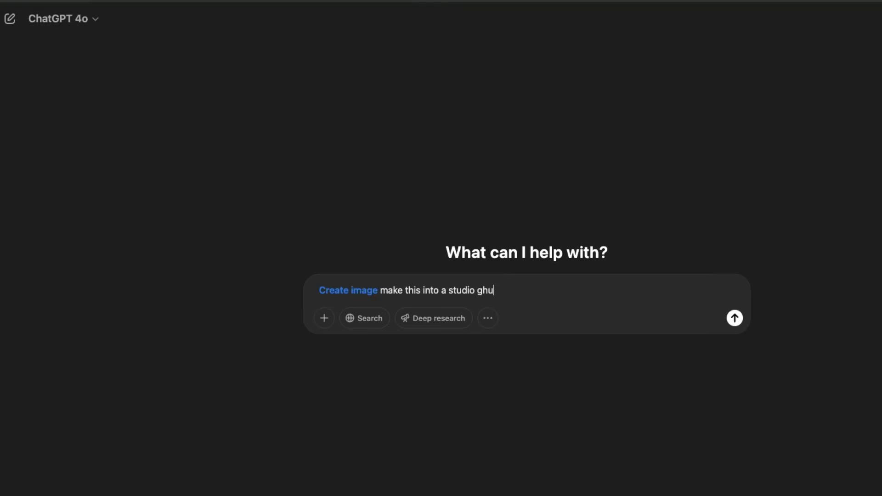
pyautogui.press('BackSpace')
pyautogui.write('ibli style anim')
pyautogui.write('e')
pyautogui.press('super+v')
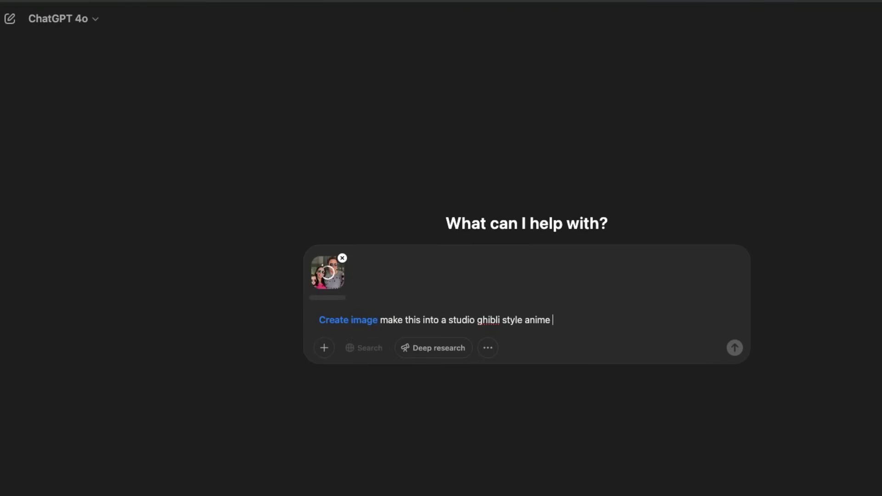
pyautogui.click(732, 353)
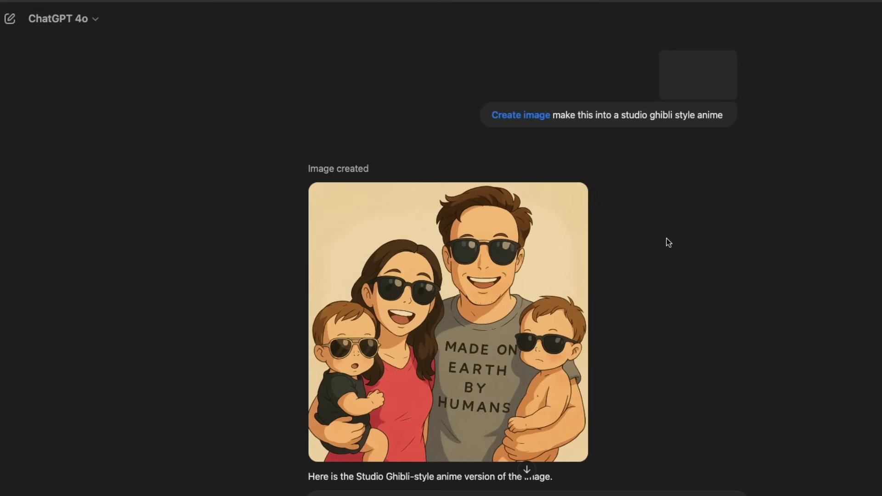
pyautogui.scroll(-2, 555, 252)
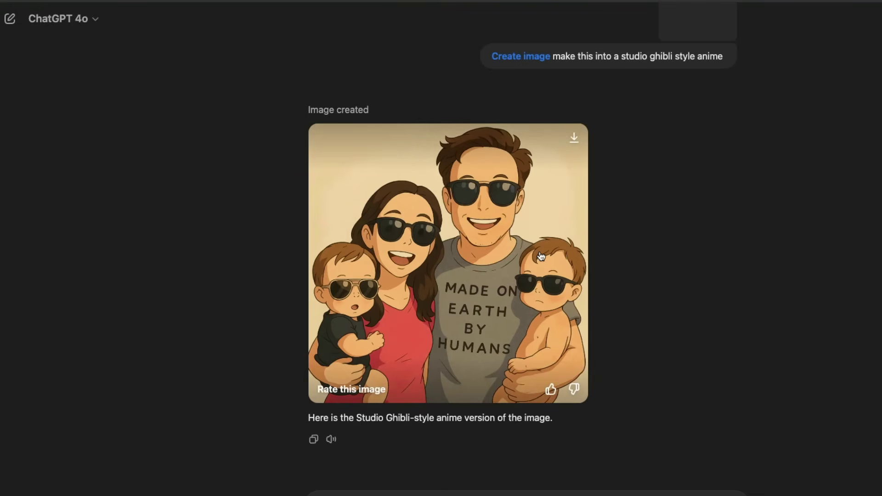